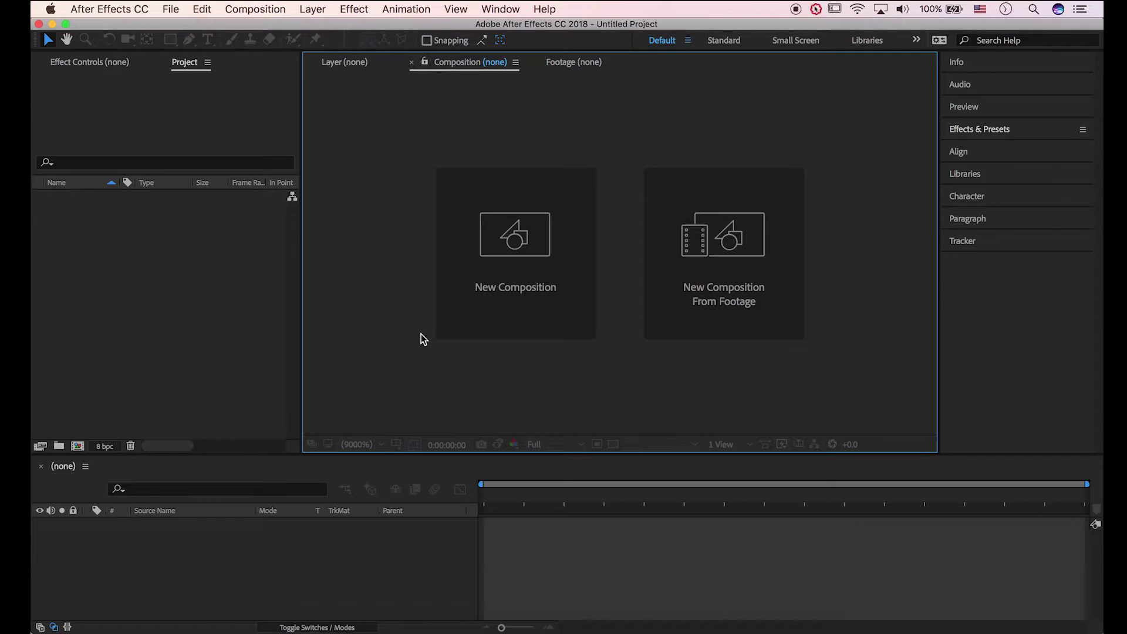
Create a new composition, Comp 1, at 1920×1080 and 29.97 fps
{"action": "left_click", "coordinate": [661, 43]}
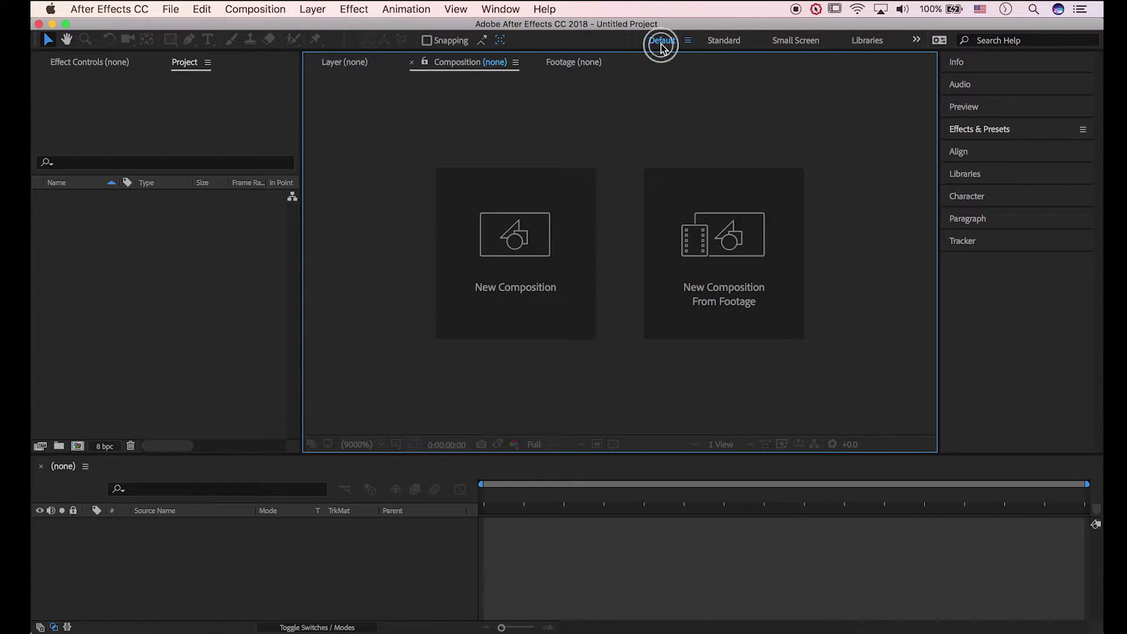
{"action": "left_click", "coordinate": [627, 154]}
{"action": "left_click", "coordinate": [539, 251]}
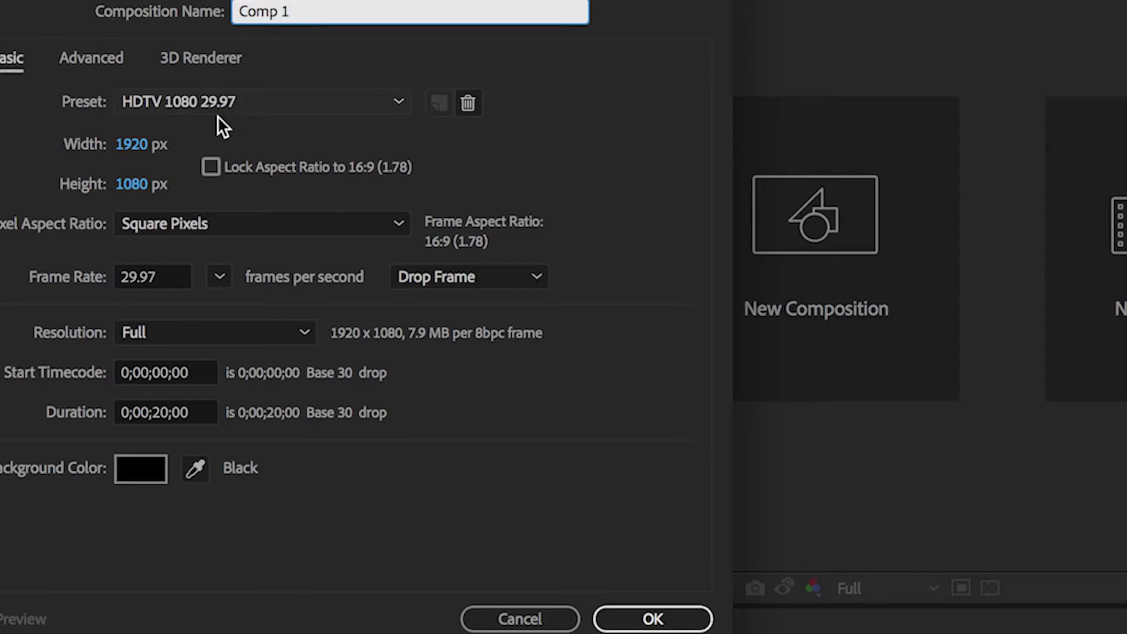
{"action": "left_click", "coordinate": [142, 152]}
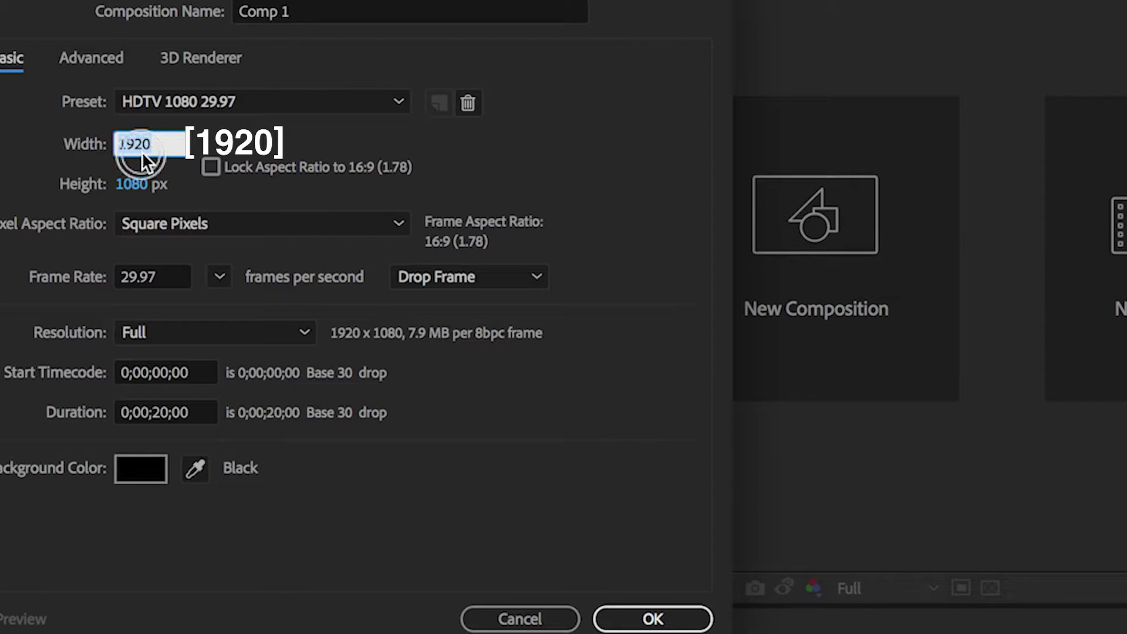
{"action": "left_click", "coordinate": [136, 184]}
{"action": "left_click", "coordinate": [237, 550]}
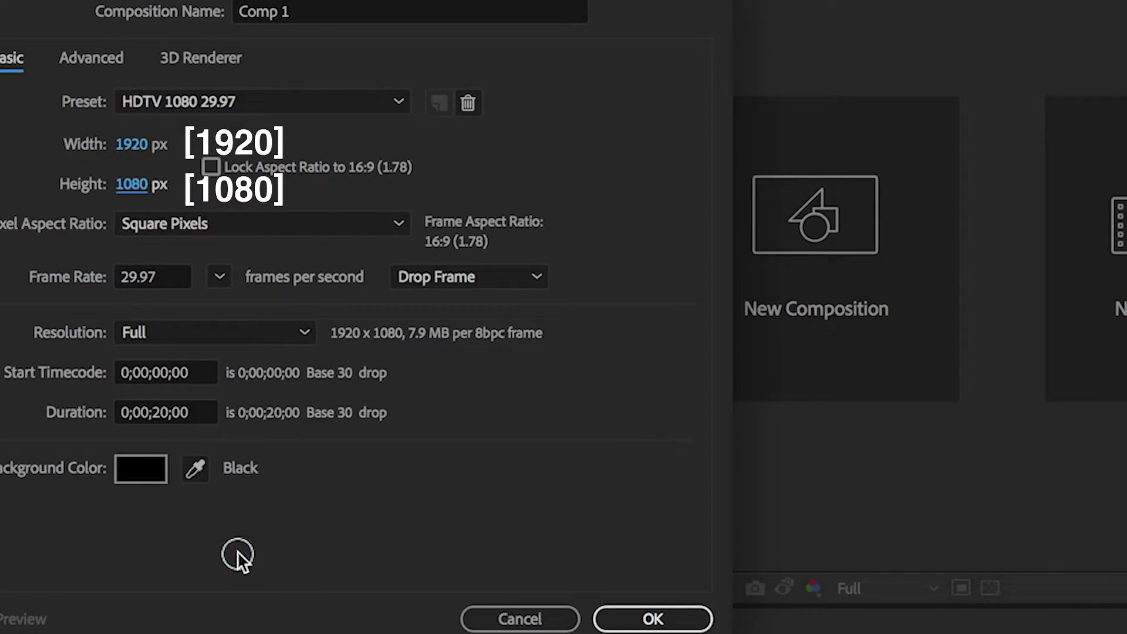
{"action": "left_click", "coordinate": [655, 618]}
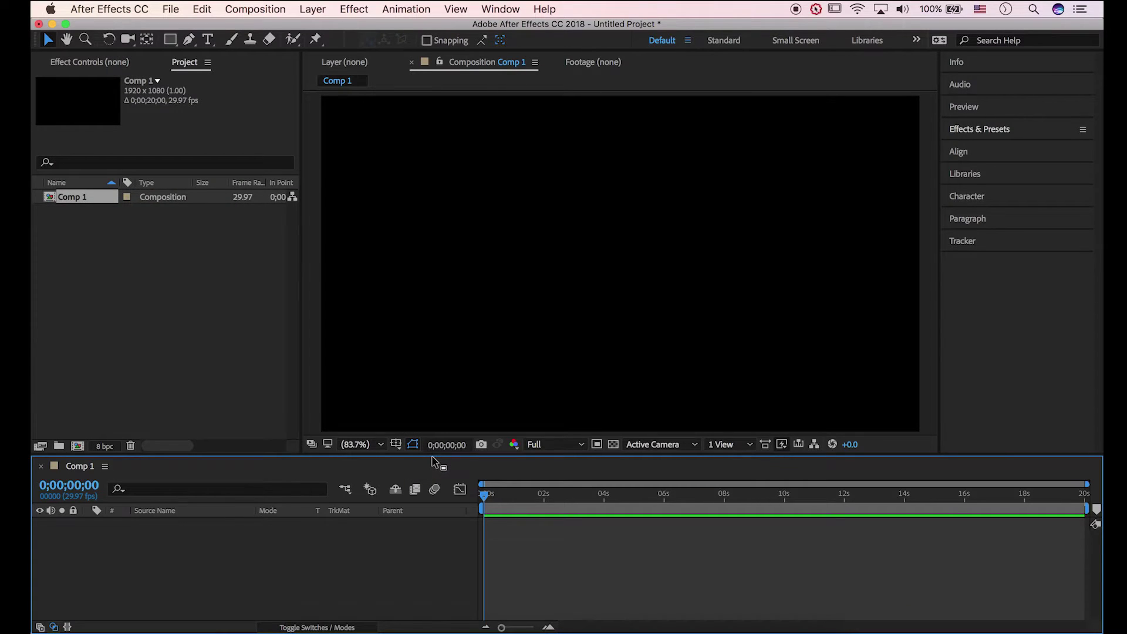
Add a full-frame black solid layer, Black Solid 1, to Comp 1
{"action": "left_click", "coordinate": [317, 9]}
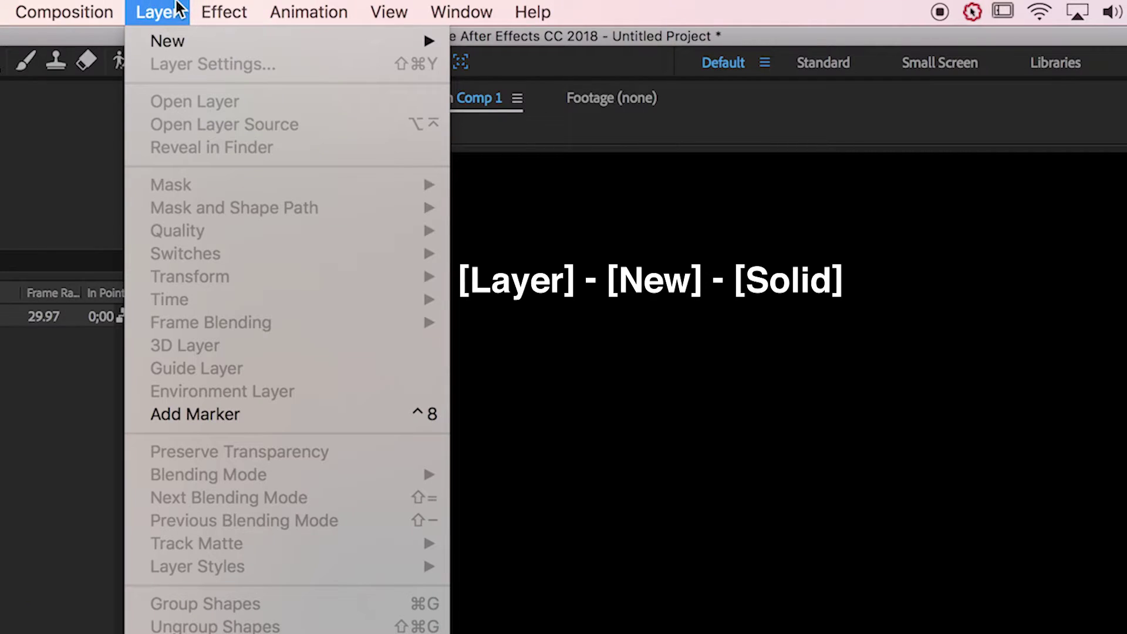
{"action": "mouse_move", "coordinate": [329, 36]}
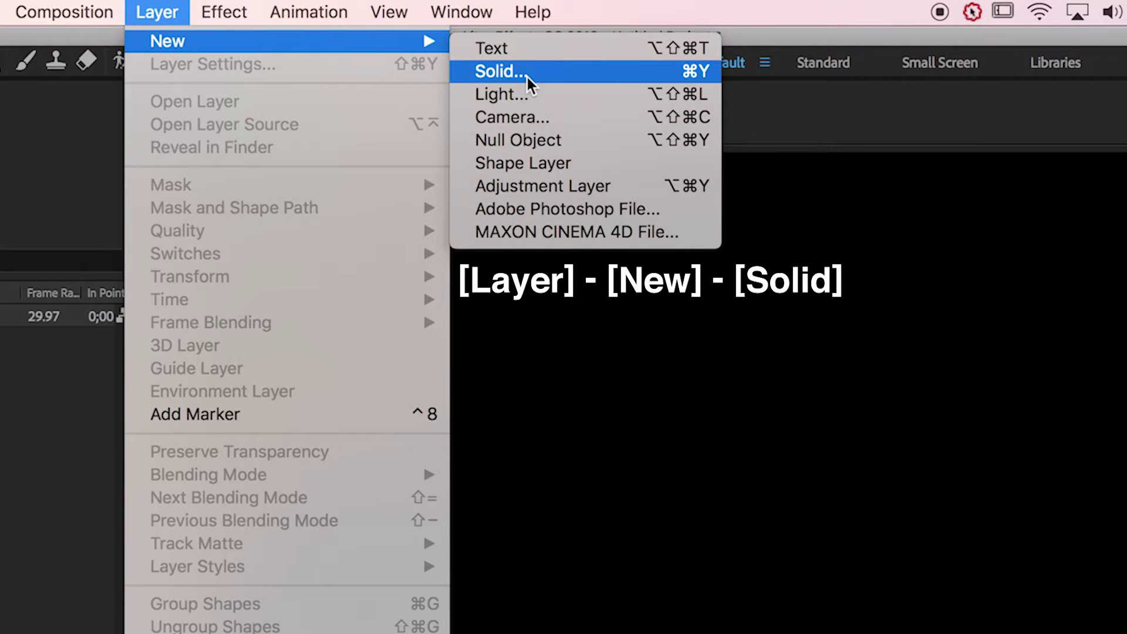
{"action": "left_click", "coordinate": [526, 75]}
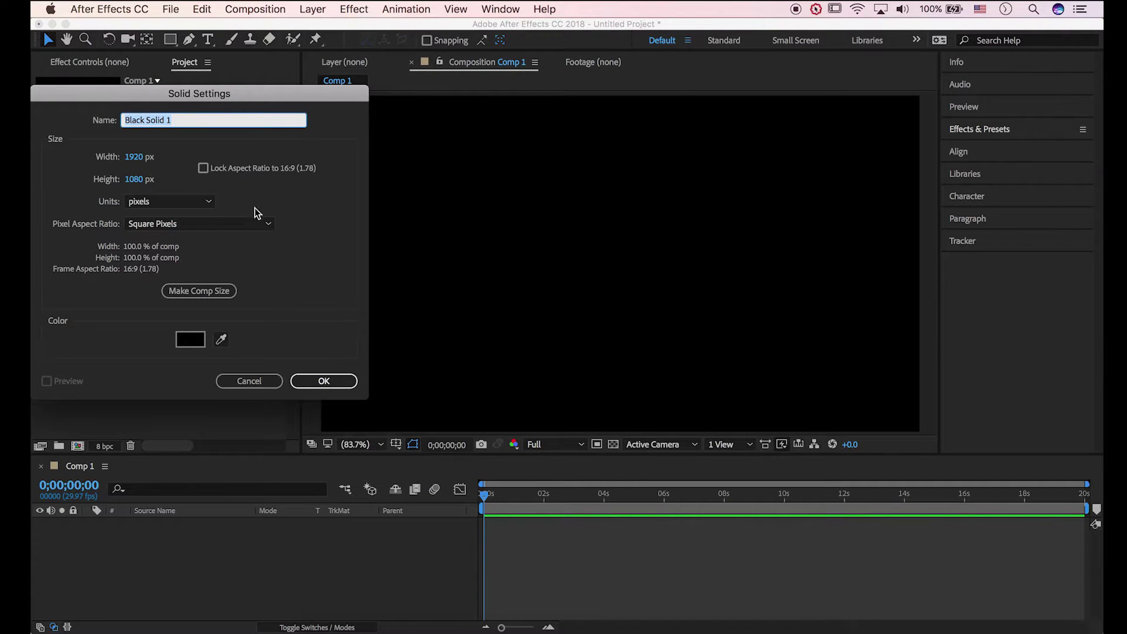
{"action": "left_click", "coordinate": [320, 382]}
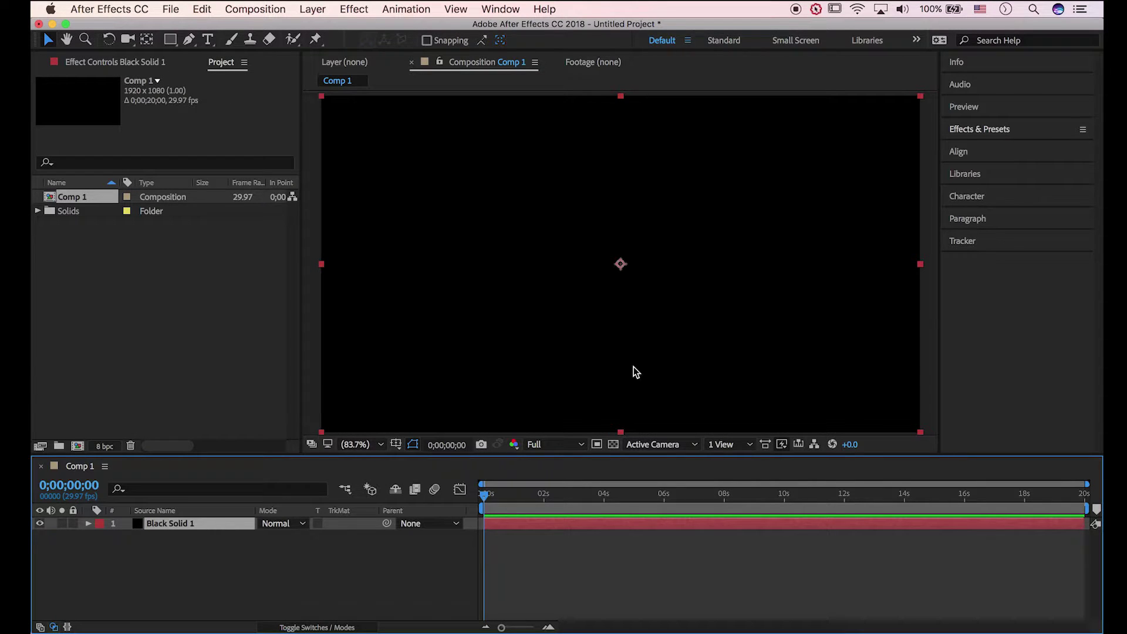
Find Fractal Noise in Effects & Presets and apply it to Black Solid 1
{"action": "left_click", "coordinate": [999, 130]}
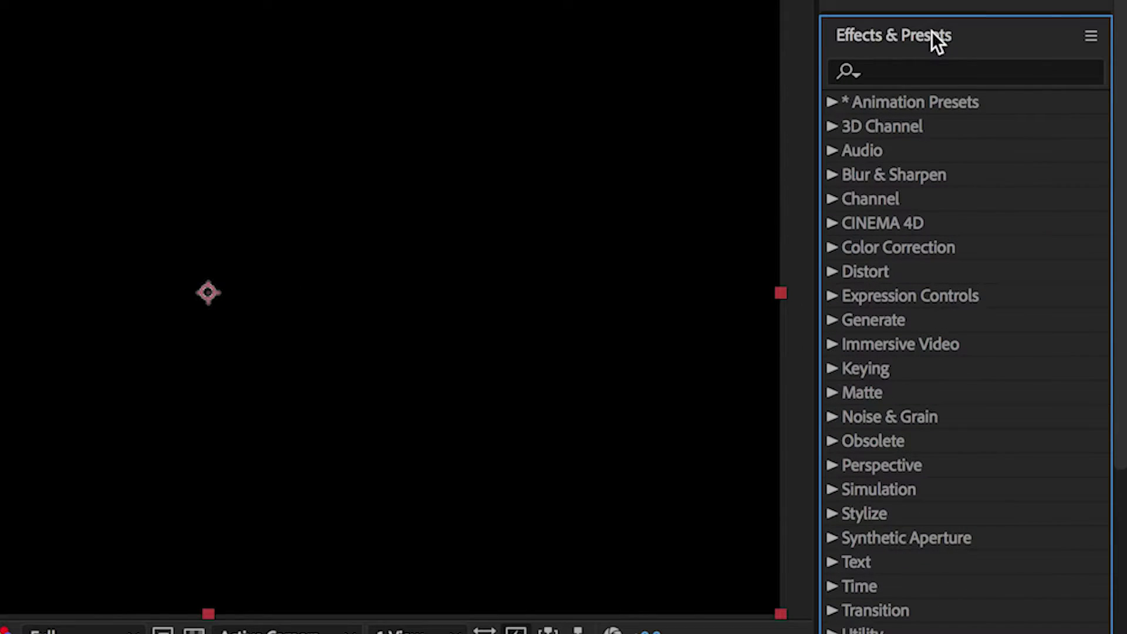
{"action": "left_click", "coordinate": [993, 147]}
{"action": "type", "text": "fractal"}
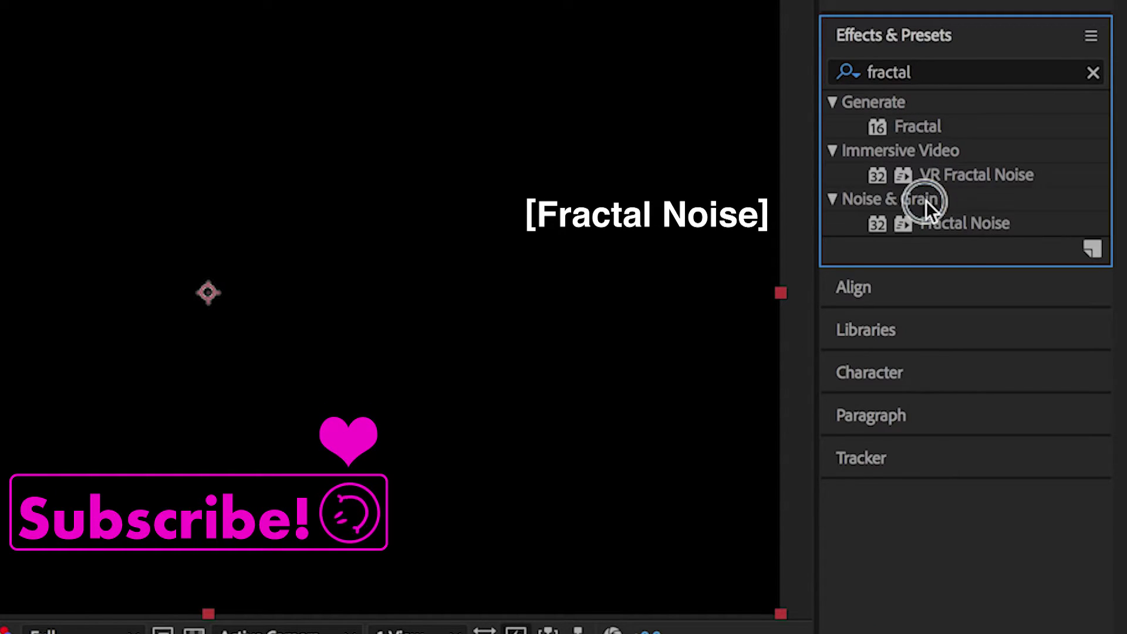
{"action": "left_click", "coordinate": [945, 223]}
{"action": "left_click_drag", "start_coordinate": [991, 228], "coordinate": [413, 235]}
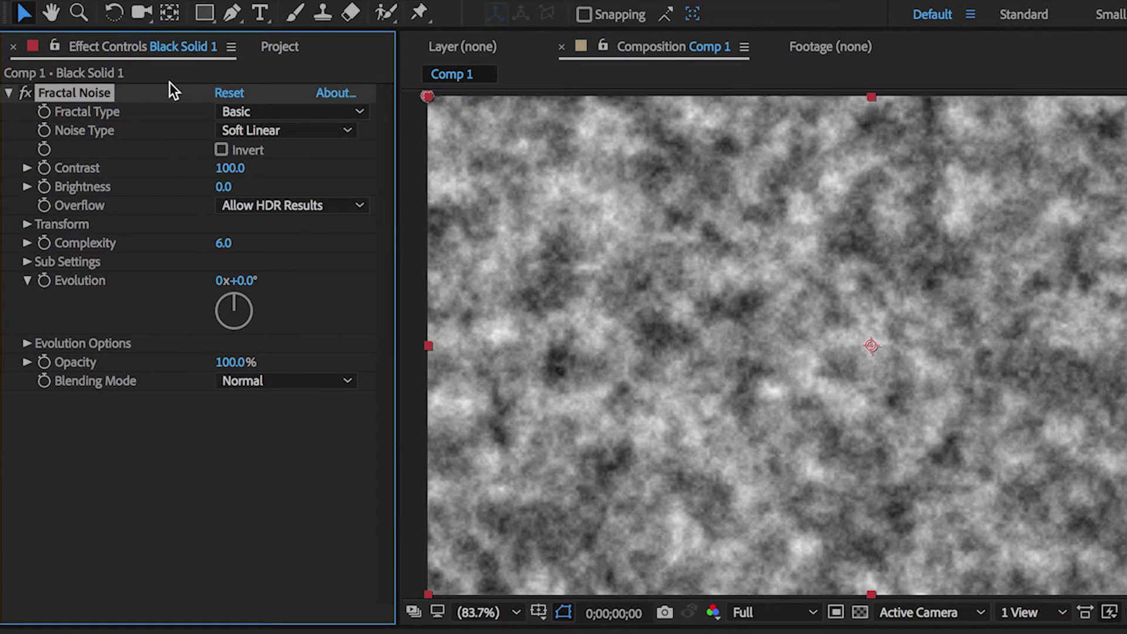
Set Fractal Noise to Strings type, Spline noise, Contrast 250 and Brightness -25
{"action": "left_click", "coordinate": [273, 111]}
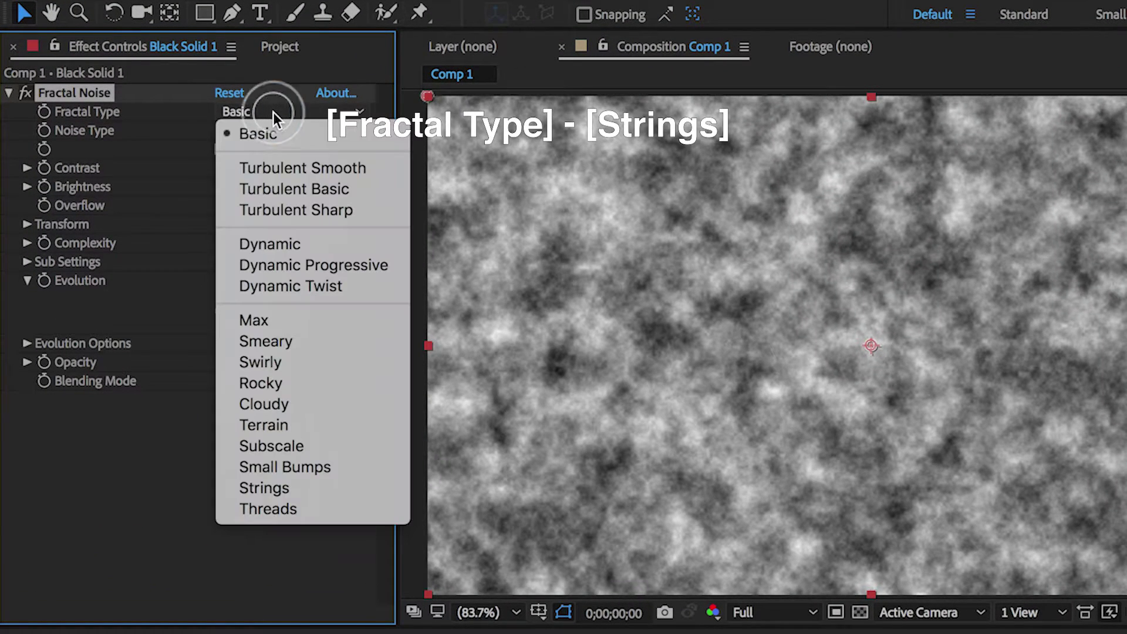
{"action": "left_click", "coordinate": [253, 495]}
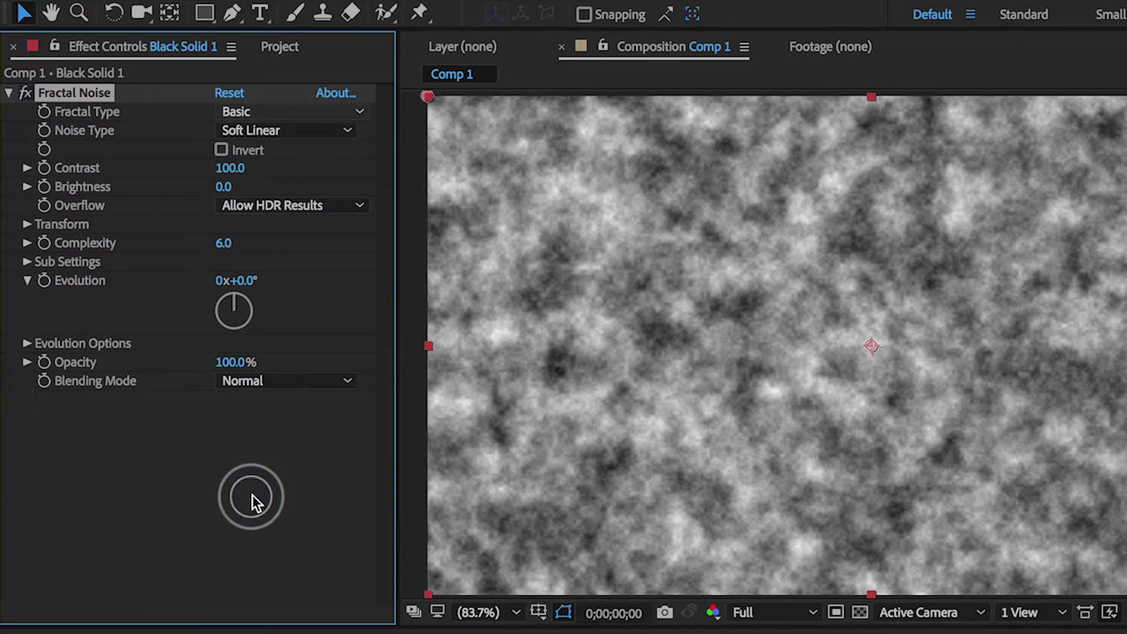
{"action": "left_click", "coordinate": [254, 131]}
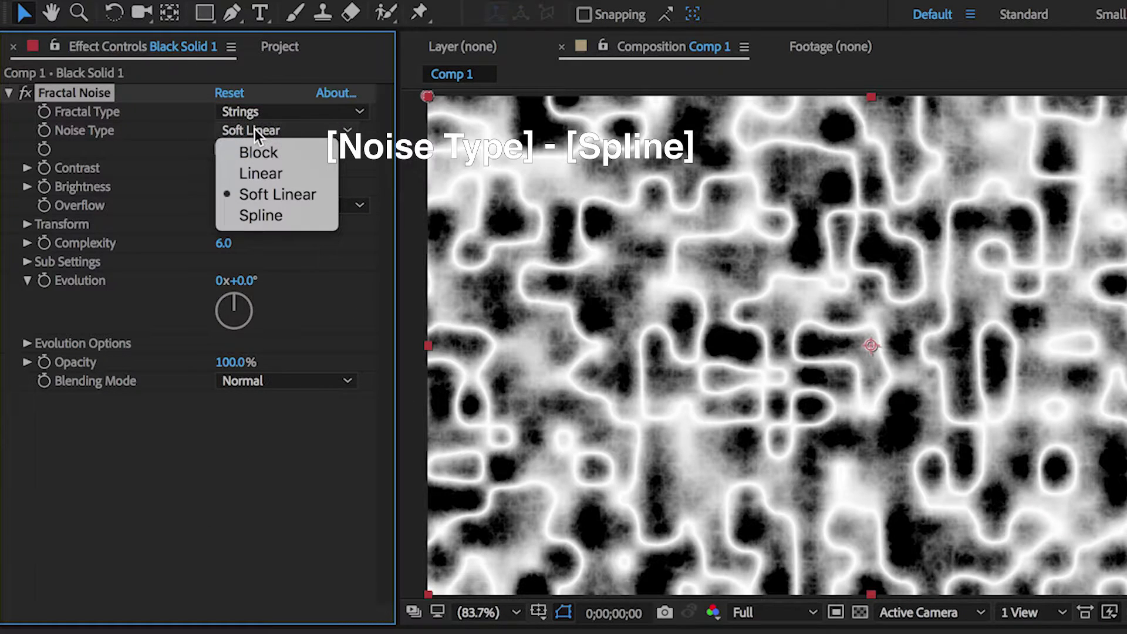
{"action": "left_click", "coordinate": [263, 213]}
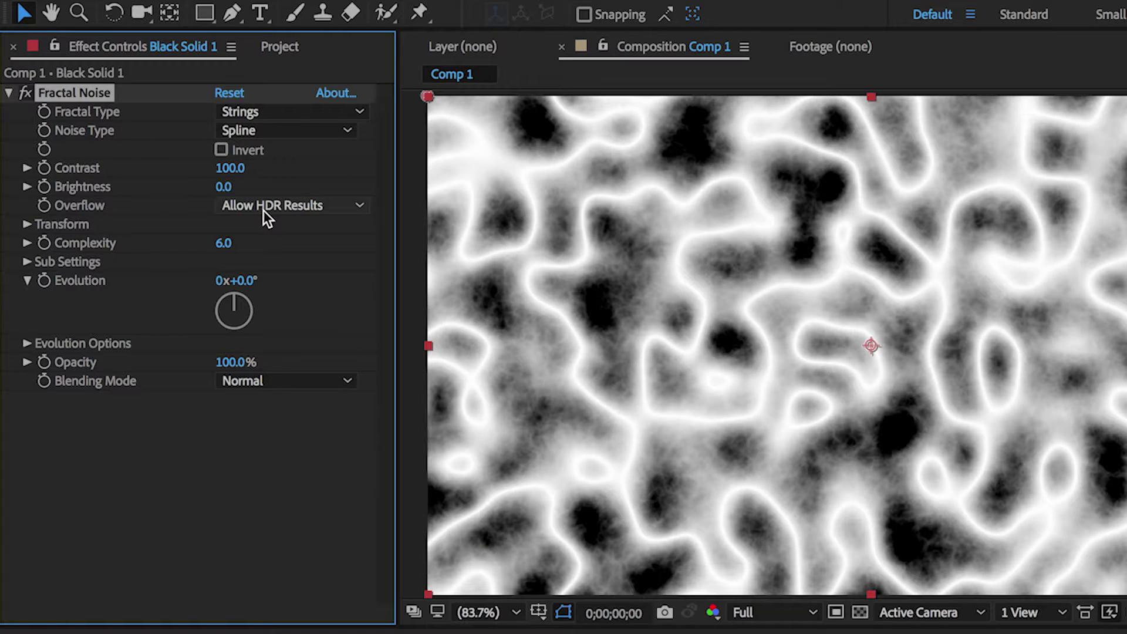
{"action": "left_click", "coordinate": [236, 168]}
{"action": "type", "text": "250"}
{"action": "key", "text": "Return"}
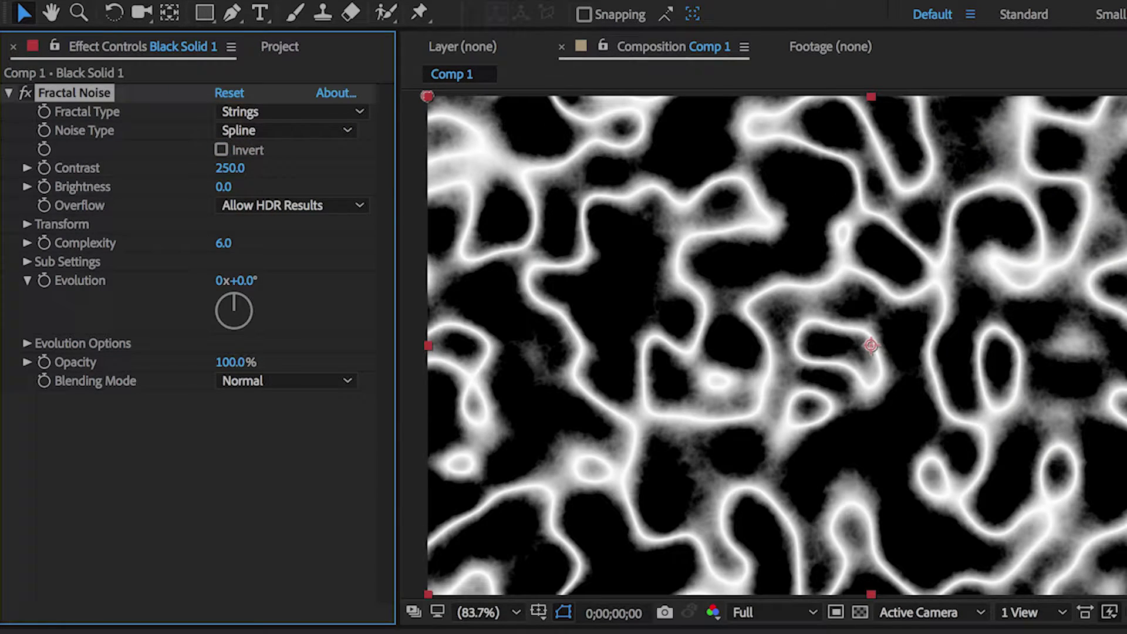
{"action": "left_click", "coordinate": [224, 187]}
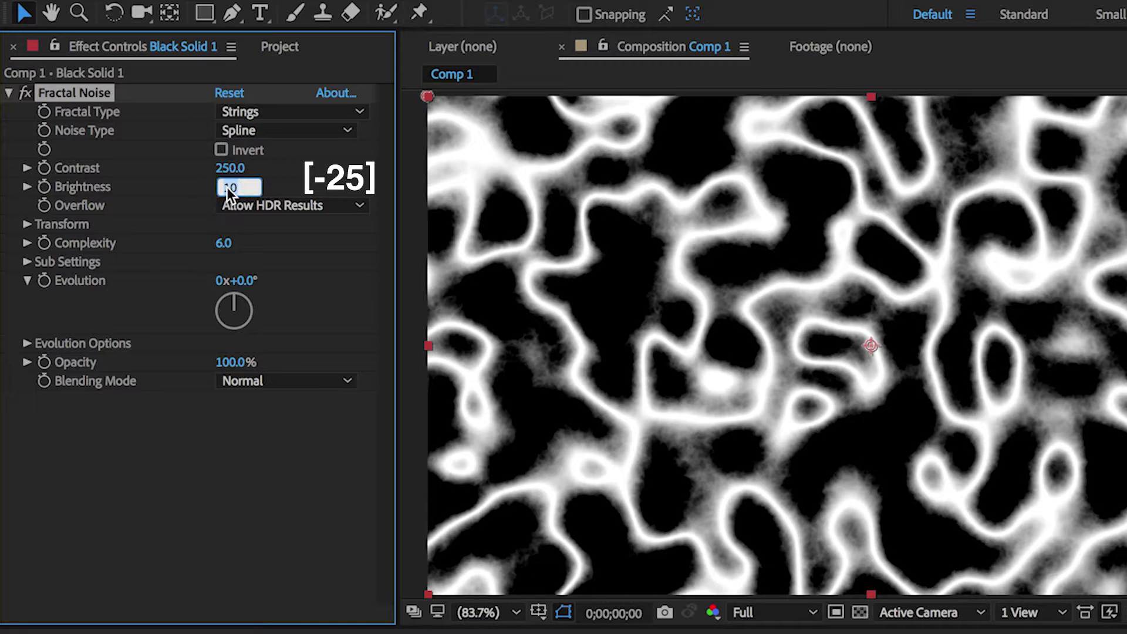
{"action": "type", "text": "-25"}
{"action": "key", "text": "Return"}
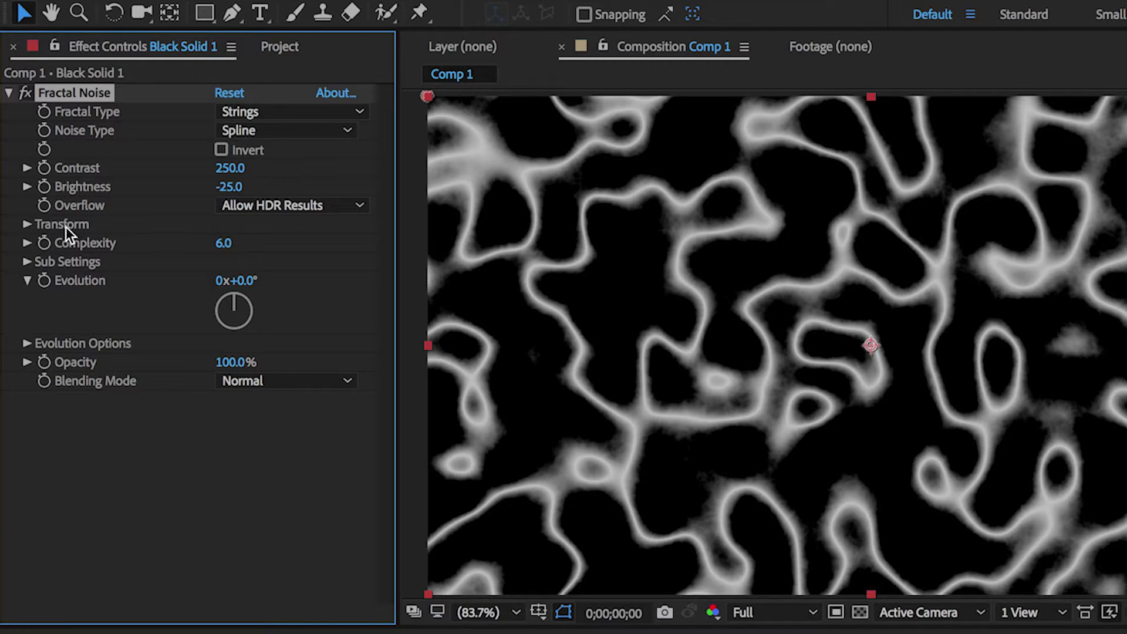
Unlink the noise scale and set Scale Width 550 and Scale Height 80, shifting the pattern left
{"action": "left_click", "coordinate": [26, 224]}
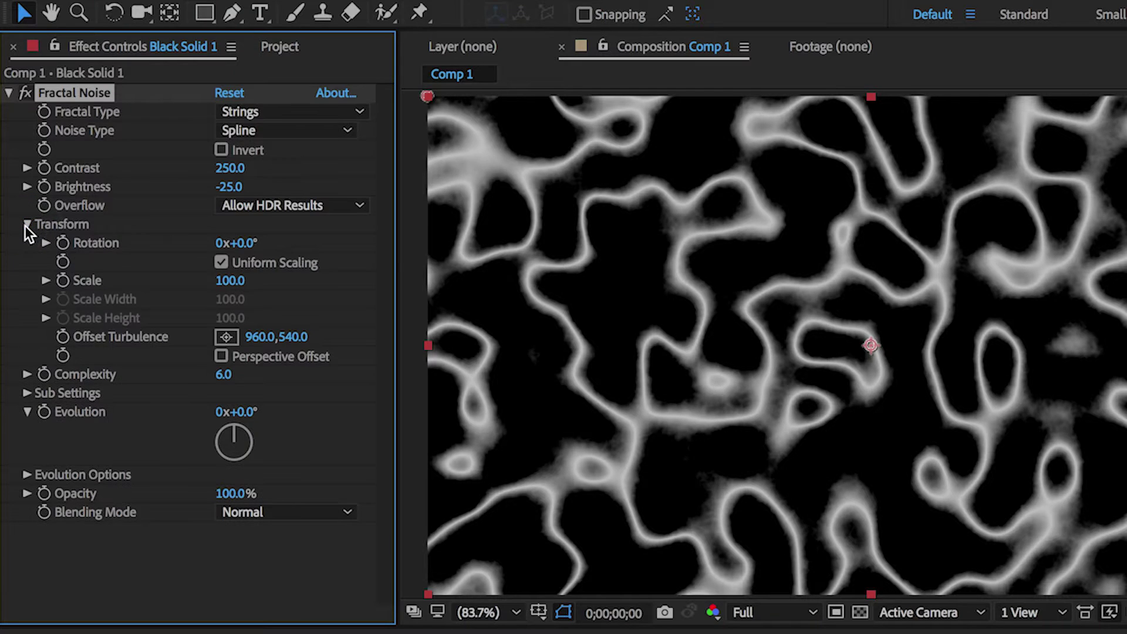
{"action": "left_click", "coordinate": [221, 262]}
{"action": "left_click_drag", "start_coordinate": [115, 329], "coordinate": [213, 327]}
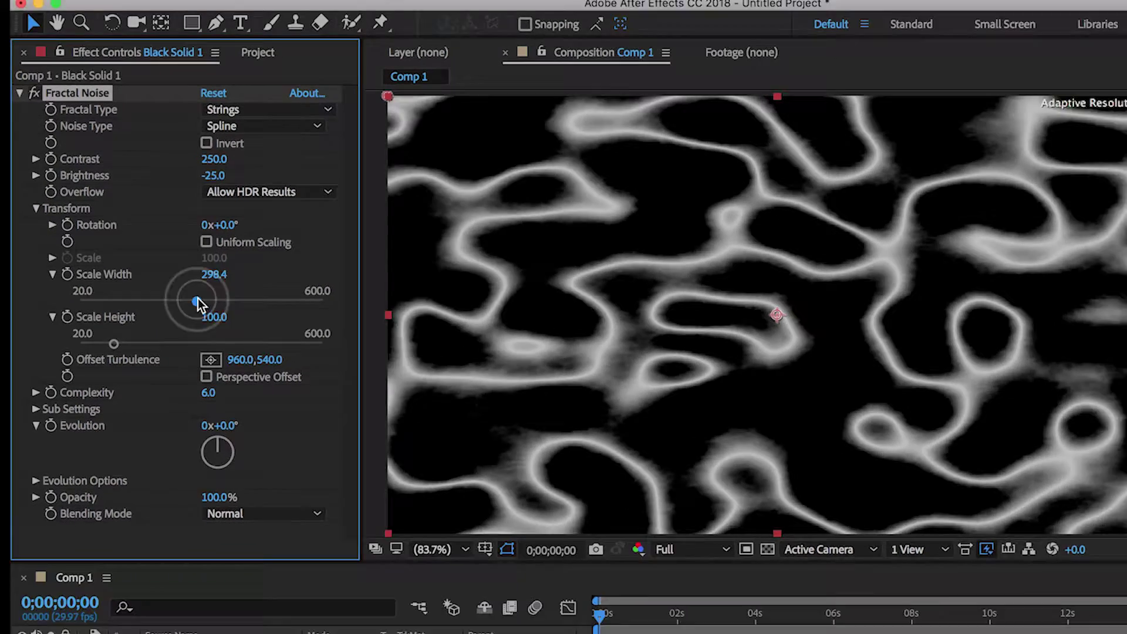
{"action": "left_click", "coordinate": [213, 274]}
{"action": "type", "text": "550"}
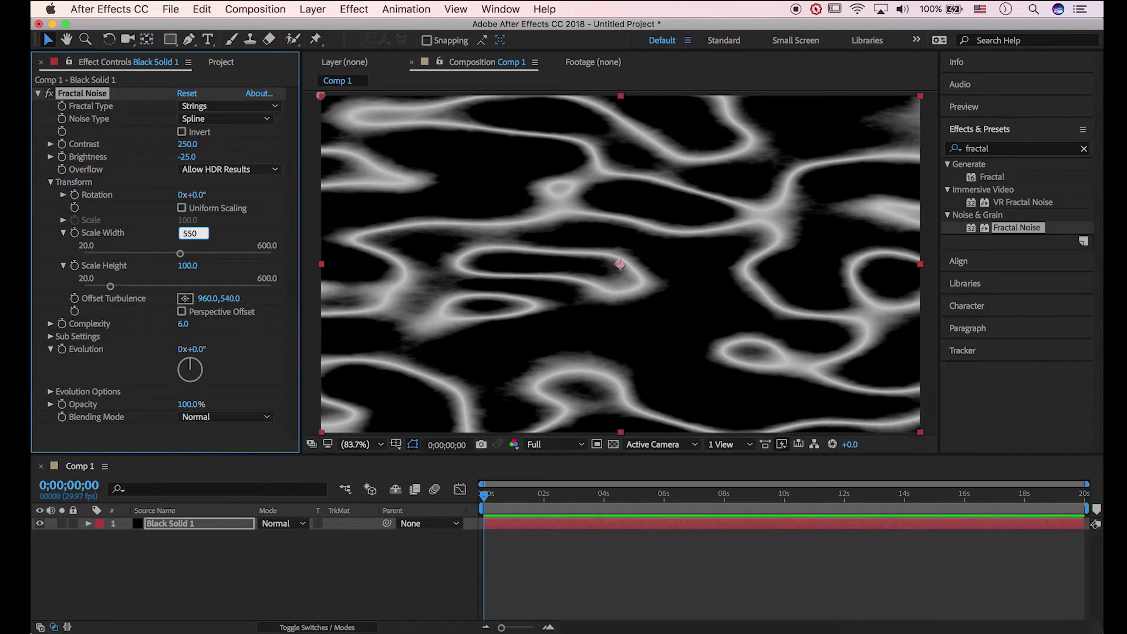
{"action": "key", "text": "Return"}
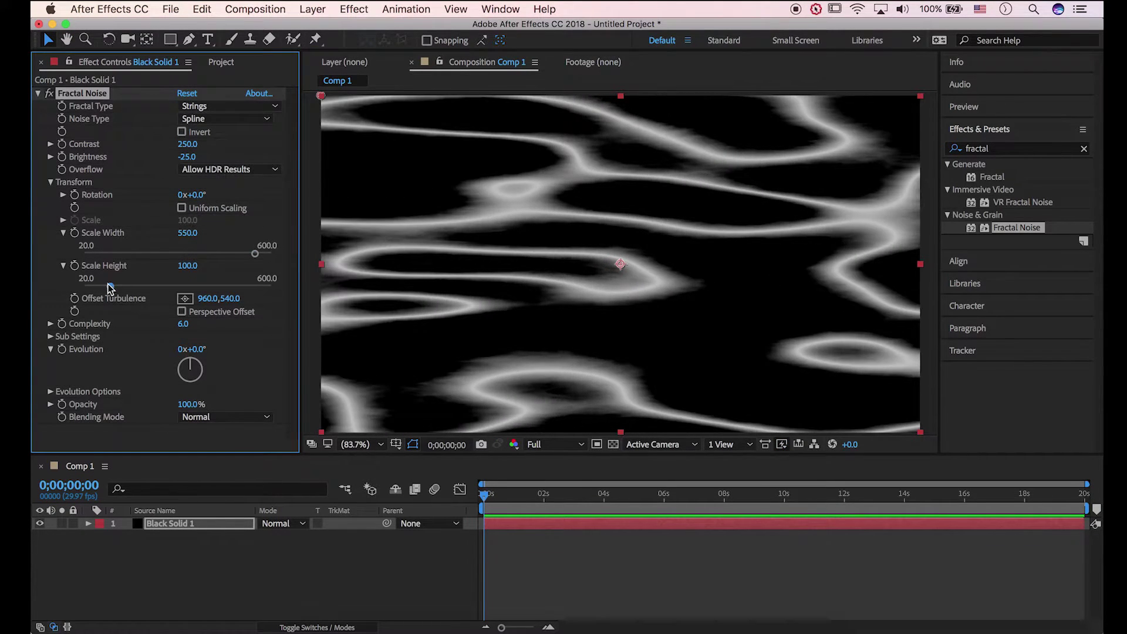
{"action": "left_click_drag", "start_coordinate": [110, 287], "coordinate": [142, 286]}
{"action": "left_click", "coordinate": [180, 265]}
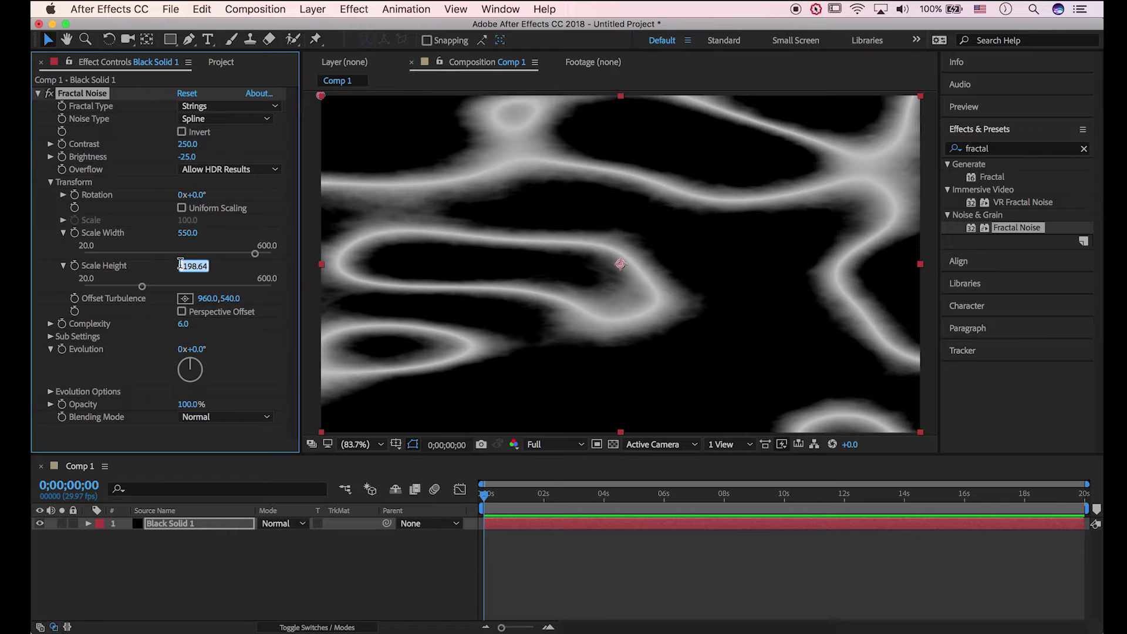
{"action": "type", "text": "80"}
{"action": "key", "text": "Return"}
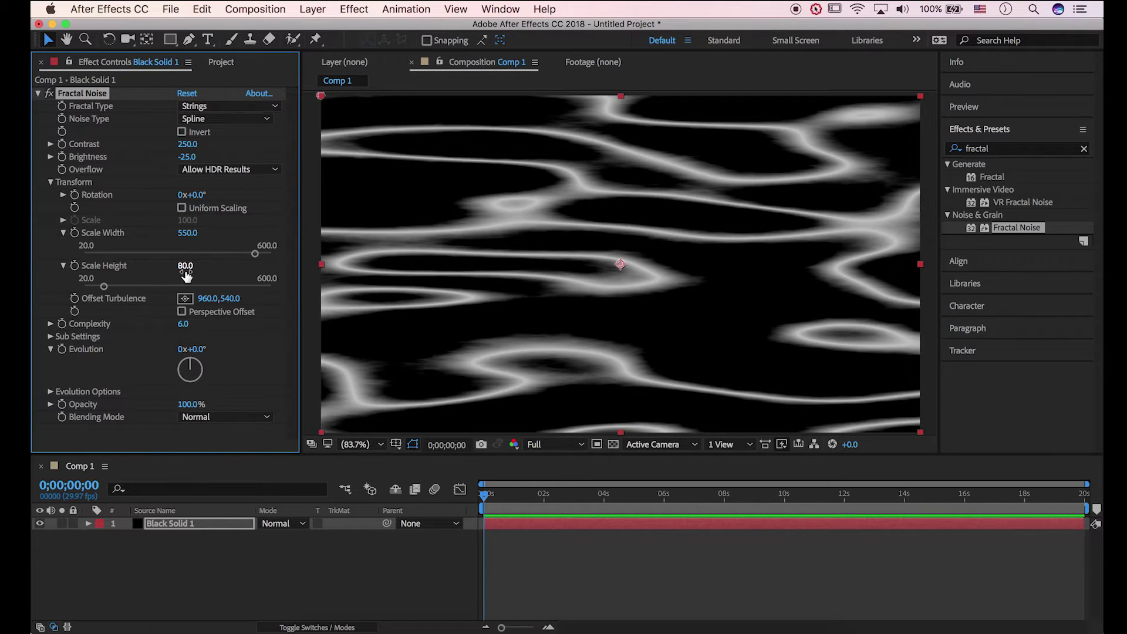
{"action": "left_click_drag", "start_coordinate": [219, 298], "coordinate": [137, 311]}
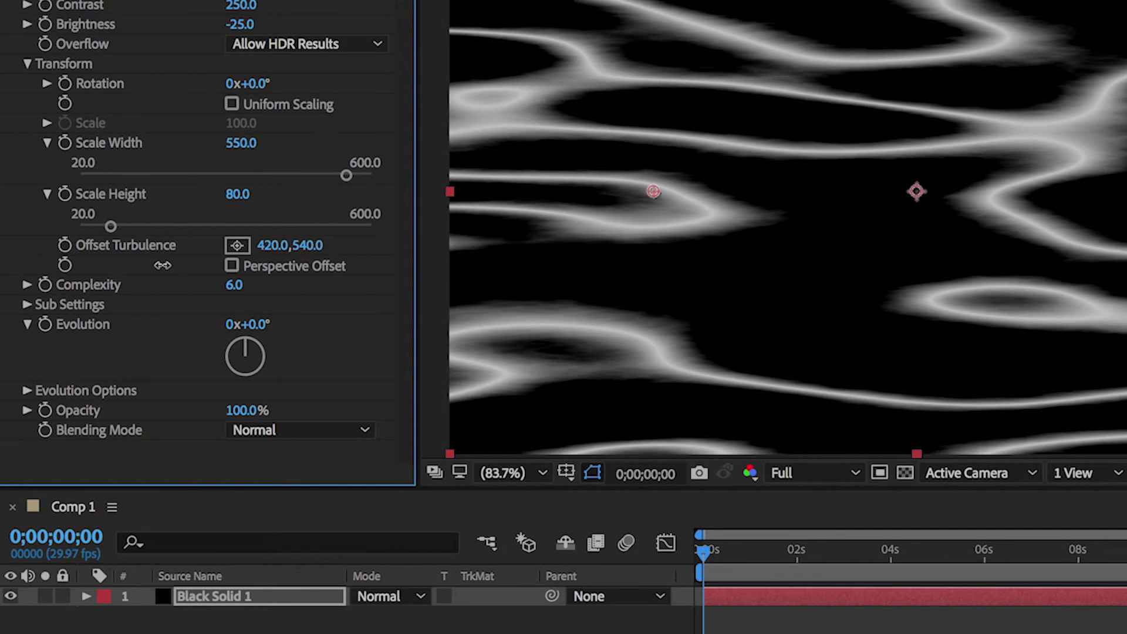
{"action": "left_click_drag", "start_coordinate": [163, 265], "coordinate": [100, 267]}
Set Fractal Noise Complexity to 2.0 and add an Evolution keyframe at time zero
{"action": "left_click", "coordinate": [89, 291]}
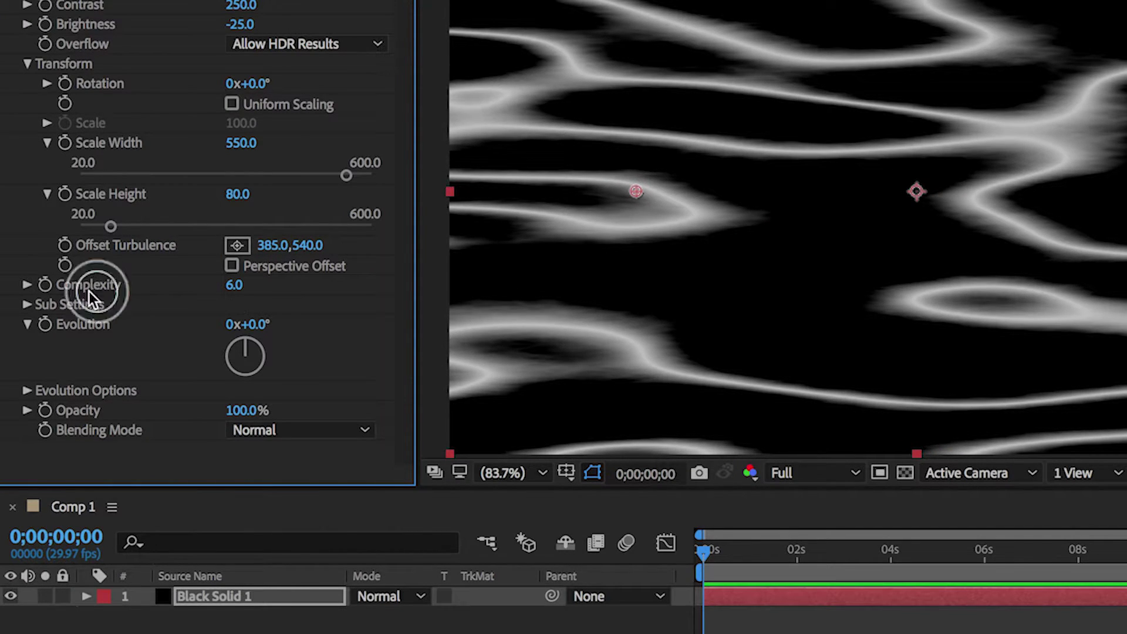
{"action": "left_click", "coordinate": [27, 285]}
{"action": "left_click_drag", "start_coordinate": [232, 317], "coordinate": [115, 314]}
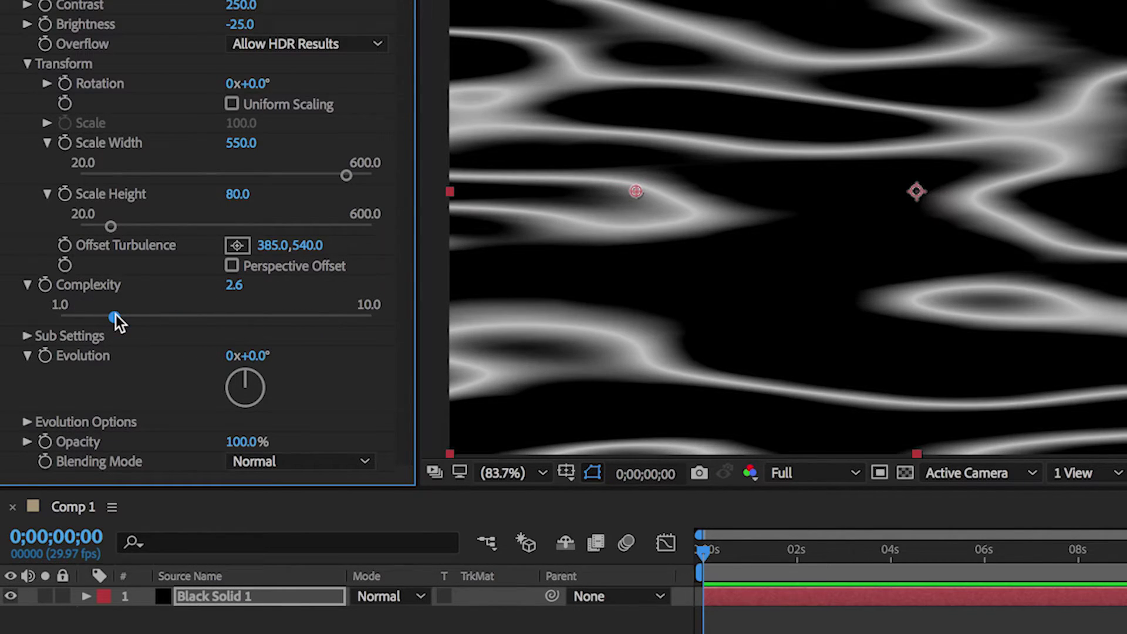
{"action": "left_click", "coordinate": [233, 287]}
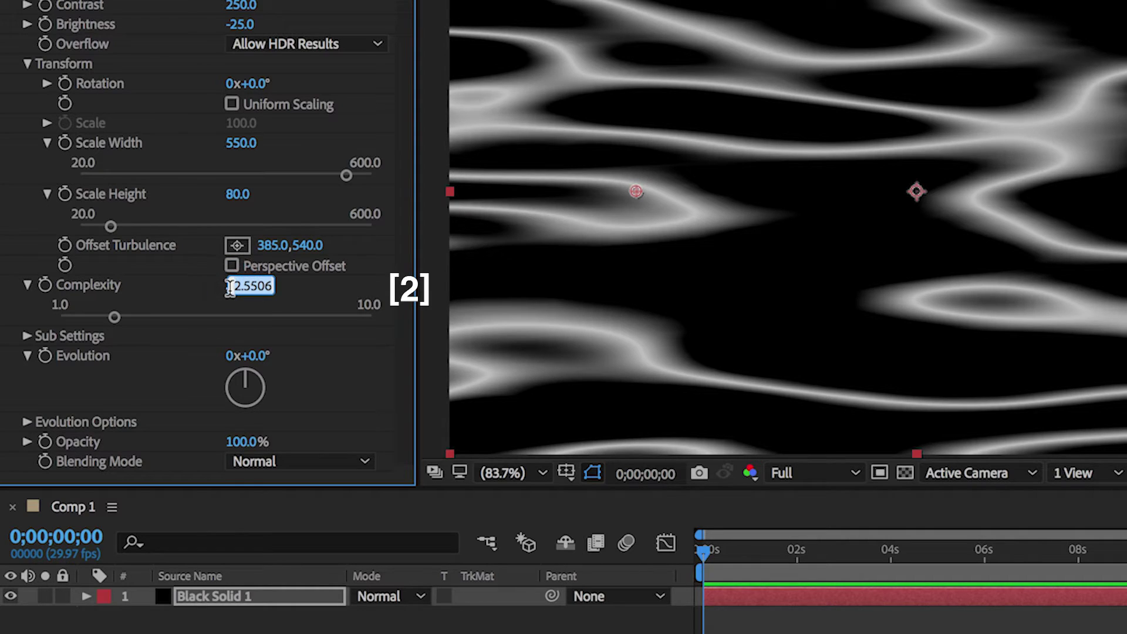
{"action": "type", "text": "2"}
{"action": "key", "text": "Return"}
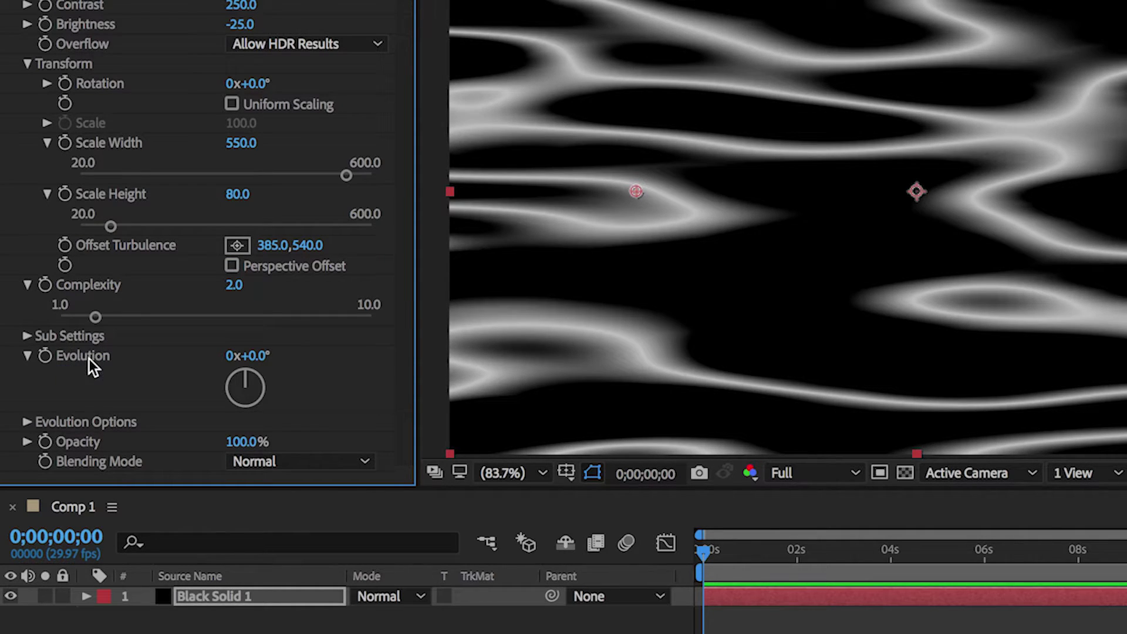
{"action": "left_click", "coordinate": [704, 551]}
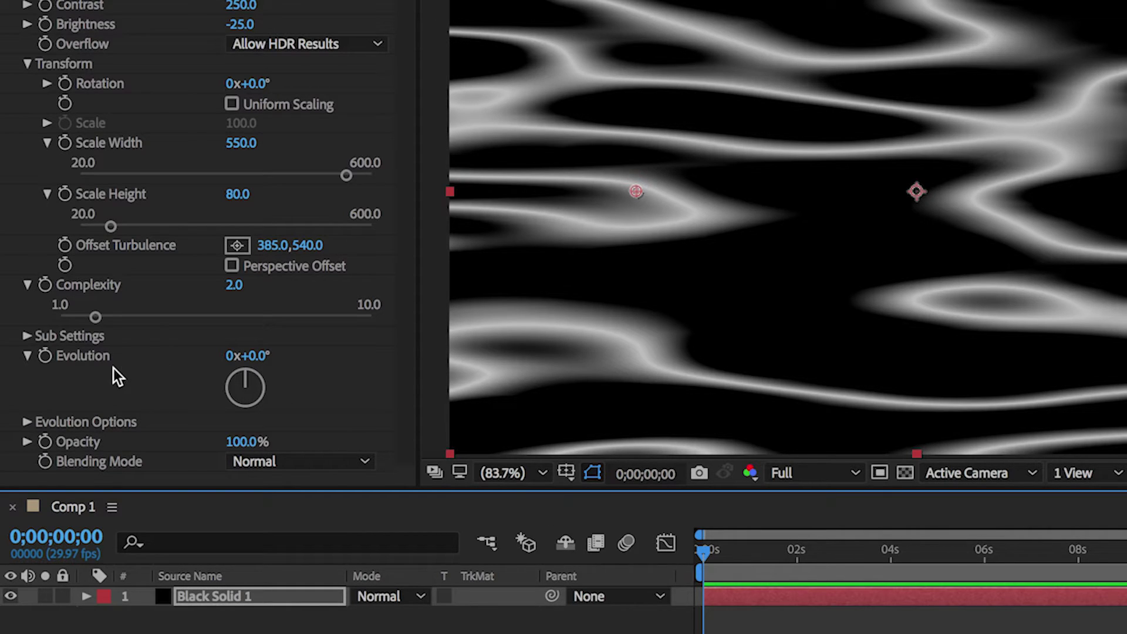
{"action": "left_click", "coordinate": [45, 355]}
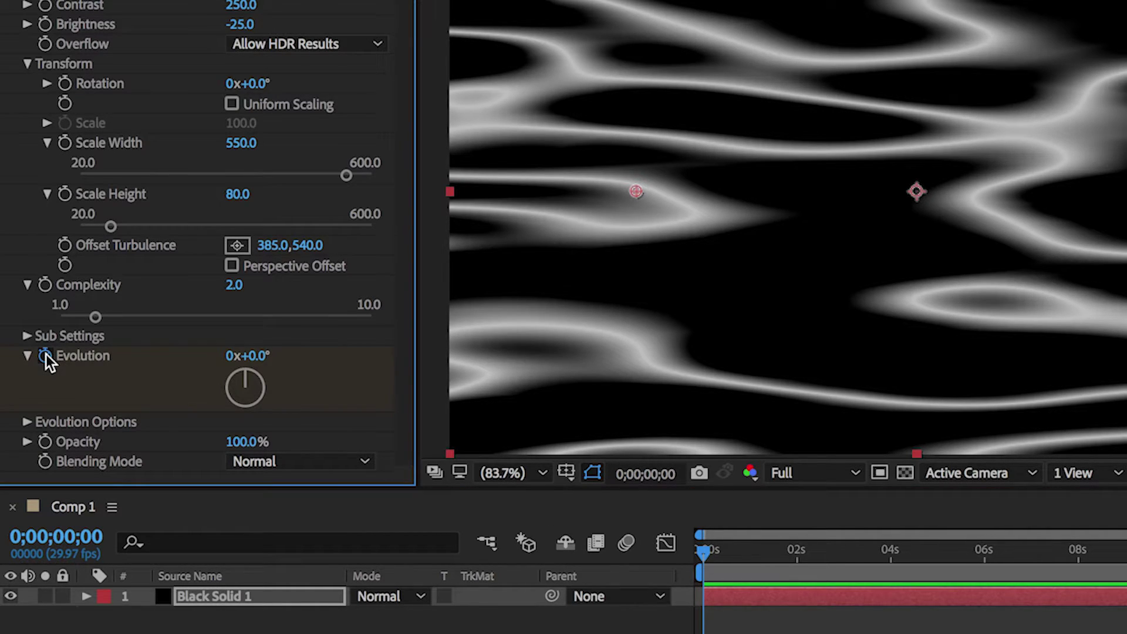
Jump to 0;00;10;00 and set Evolution to 2 revolutions there
{"action": "left_click", "coordinate": [655, 473]}
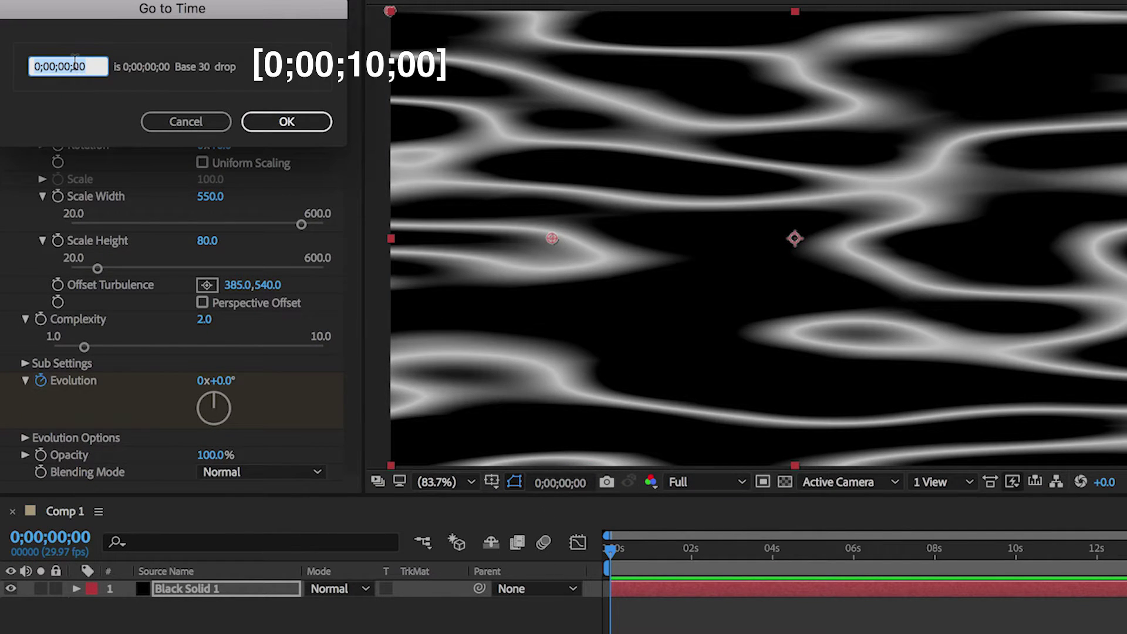
{"action": "left_click", "coordinate": [71, 65]}
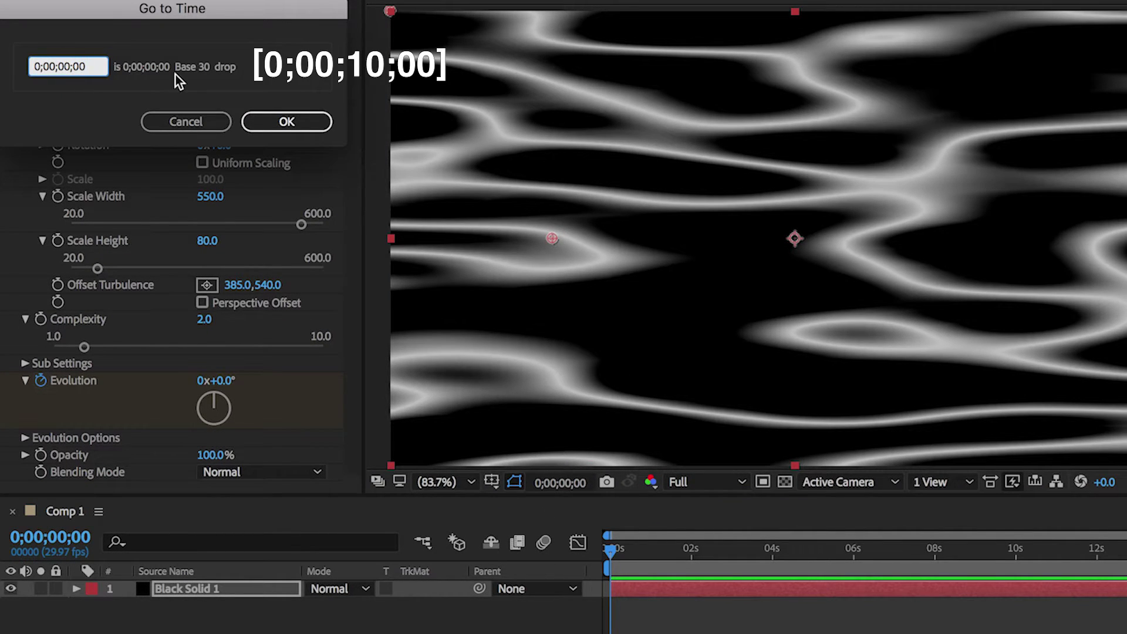
{"action": "key", "text": "BackSpace"}
{"action": "key", "text": "BackSpace"}
{"action": "key", "text": "BackSpace"}
{"action": "type", "text": "10;"}
{"action": "key", "text": "Return"}
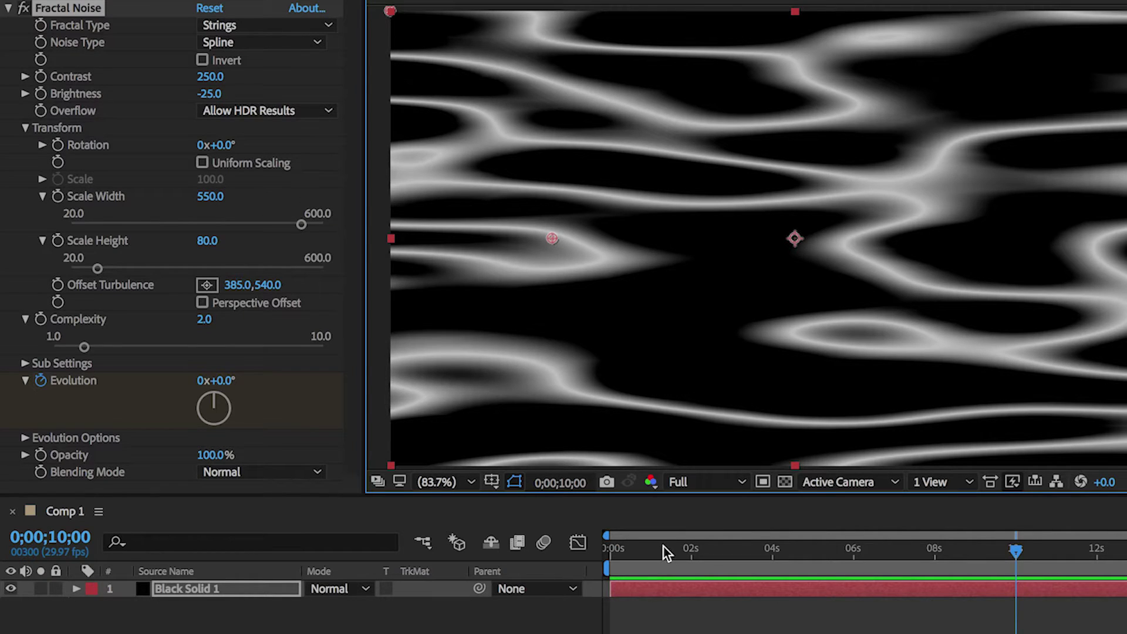
{"action": "left_click", "coordinate": [201, 380]}
{"action": "type", "text": "2"}
{"action": "key", "text": "Return"}
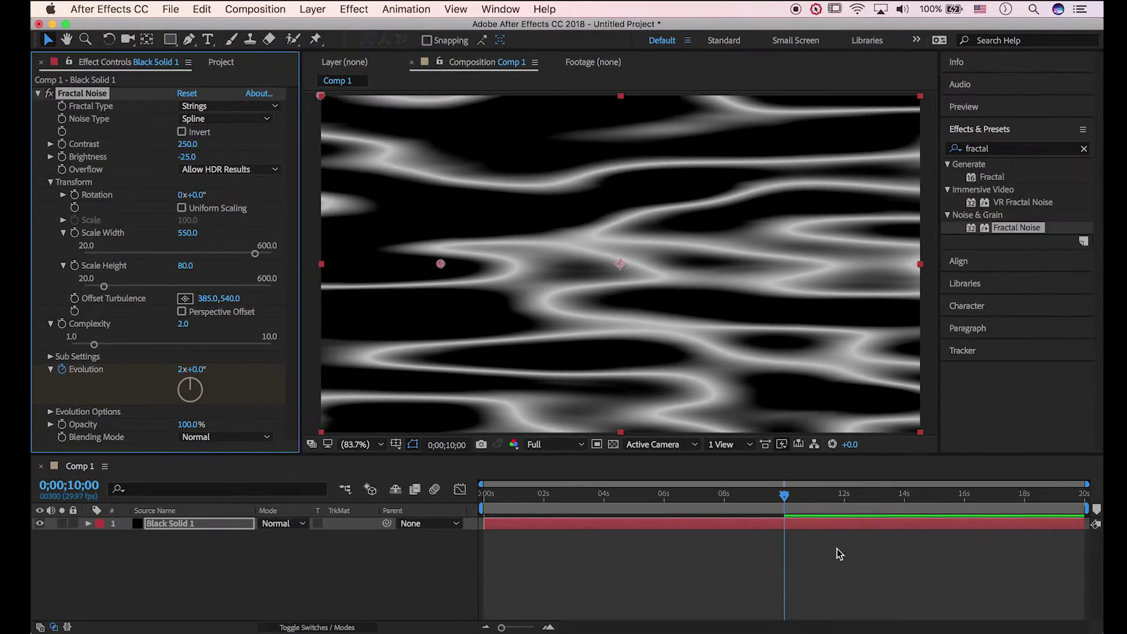
End the work area at 10 seconds and preview the animated strings
{"action": "key", "text": "n"}
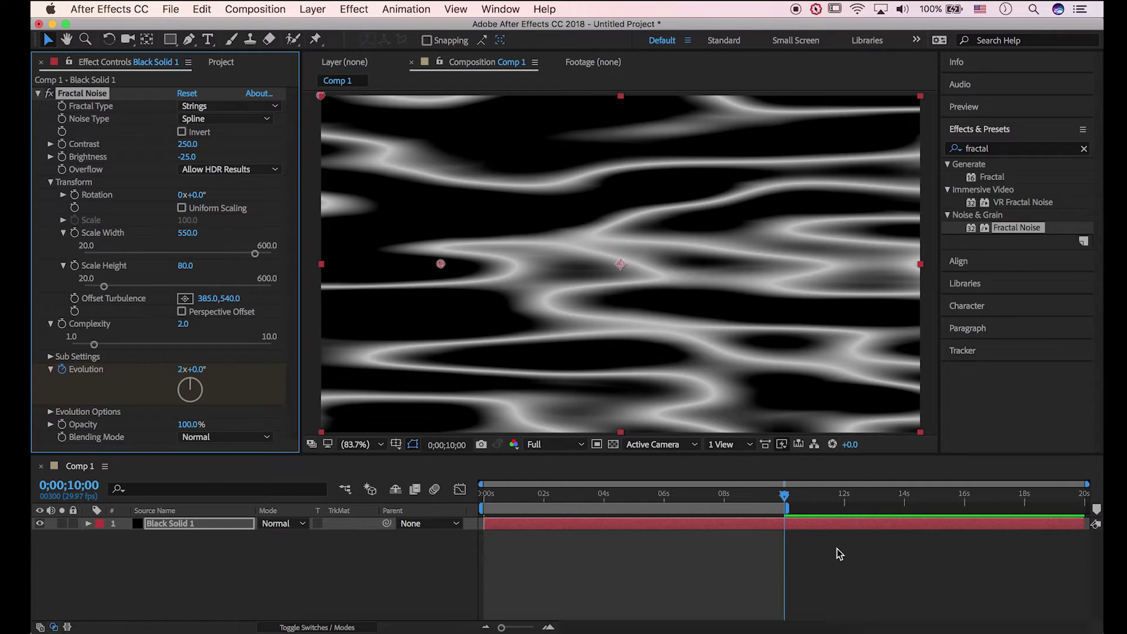
{"action": "key", "text": "space"}
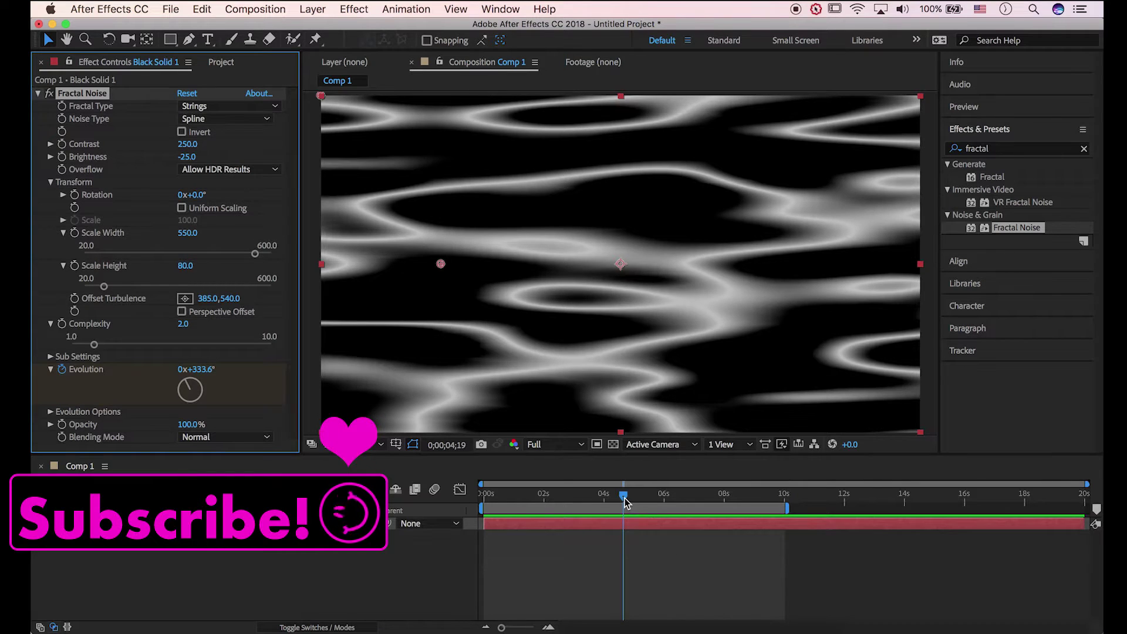
{"action": "left_click", "coordinate": [483, 494]}
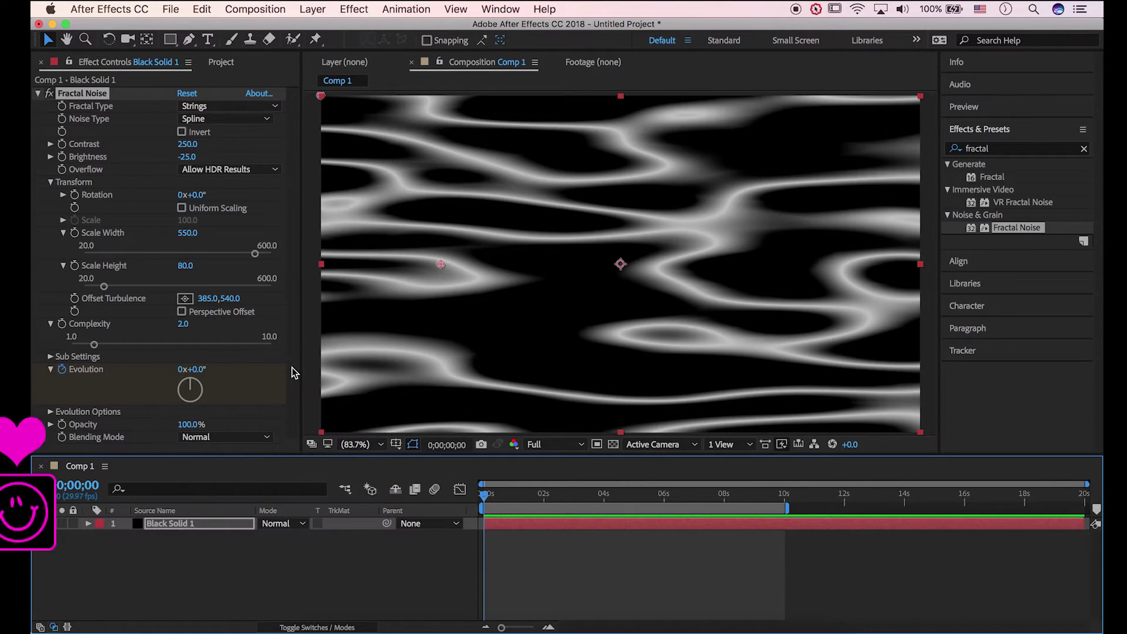
Collapse Fractal Noise and apply the Tint effect to the noise layer
{"action": "left_click", "coordinate": [37, 94]}
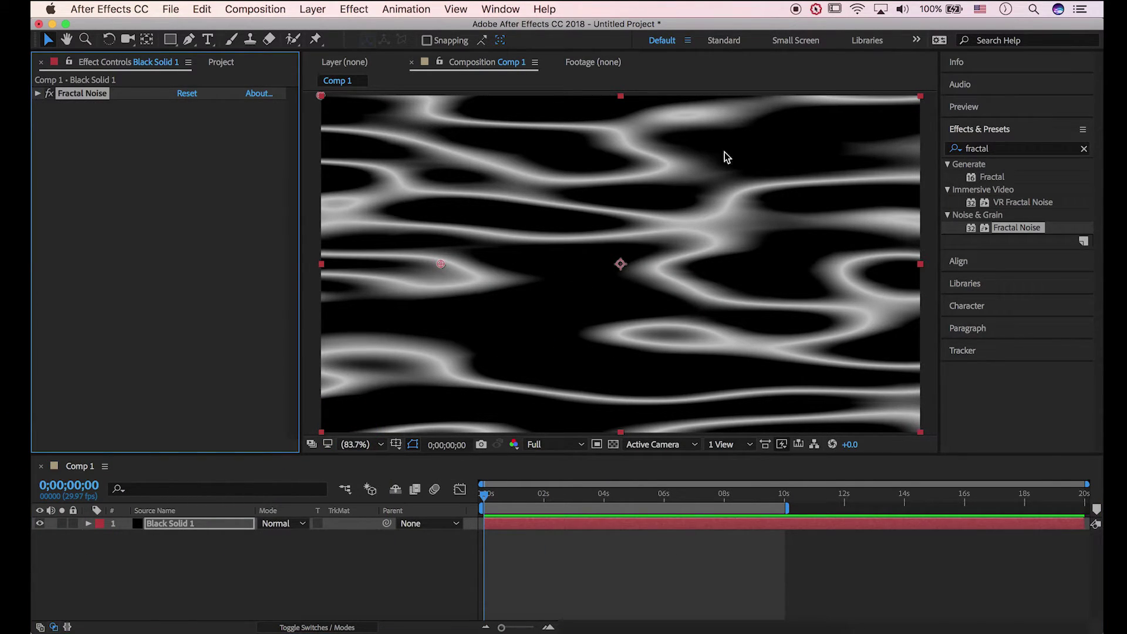
{"action": "left_click", "coordinate": [1016, 149]}
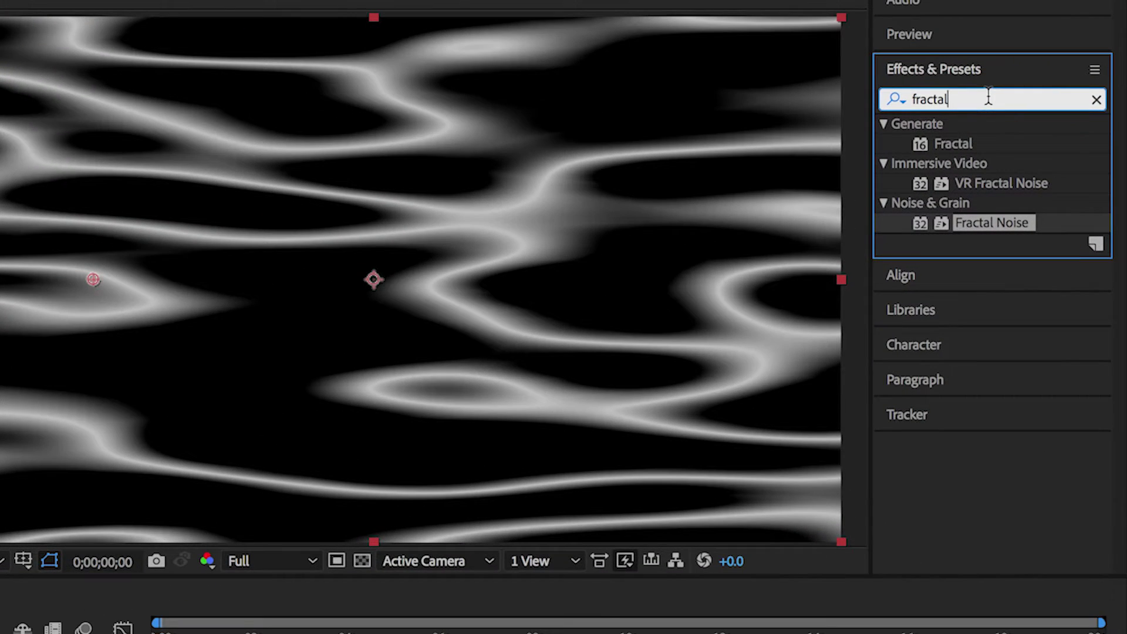
{"action": "type", "text": "tint"}
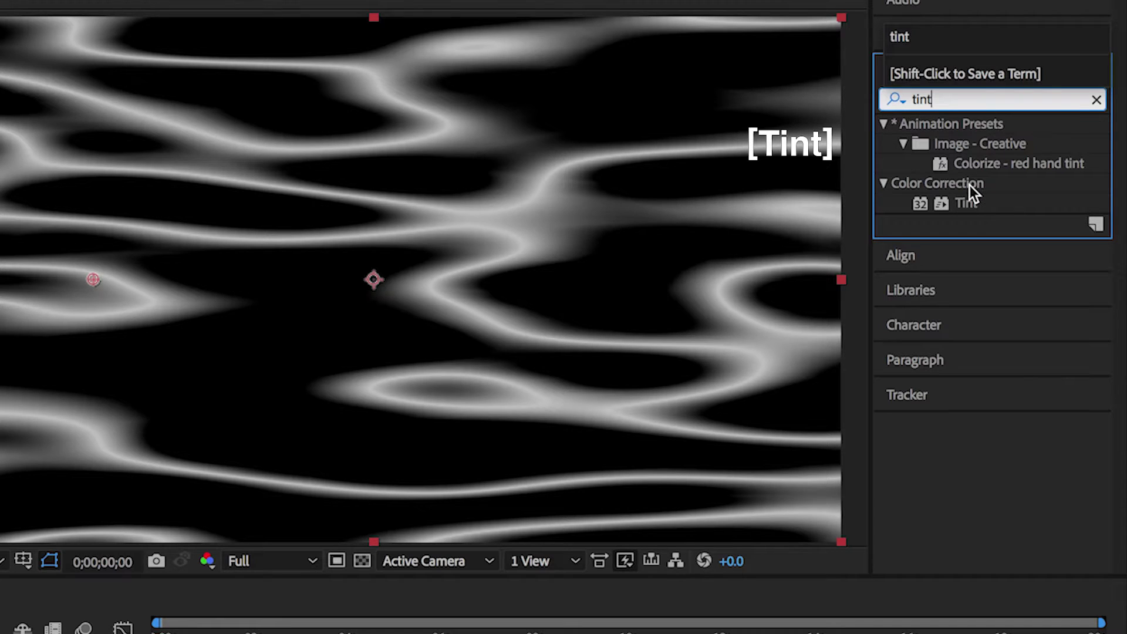
{"action": "left_click", "coordinate": [969, 186]}
{"action": "left_click", "coordinate": [974, 200]}
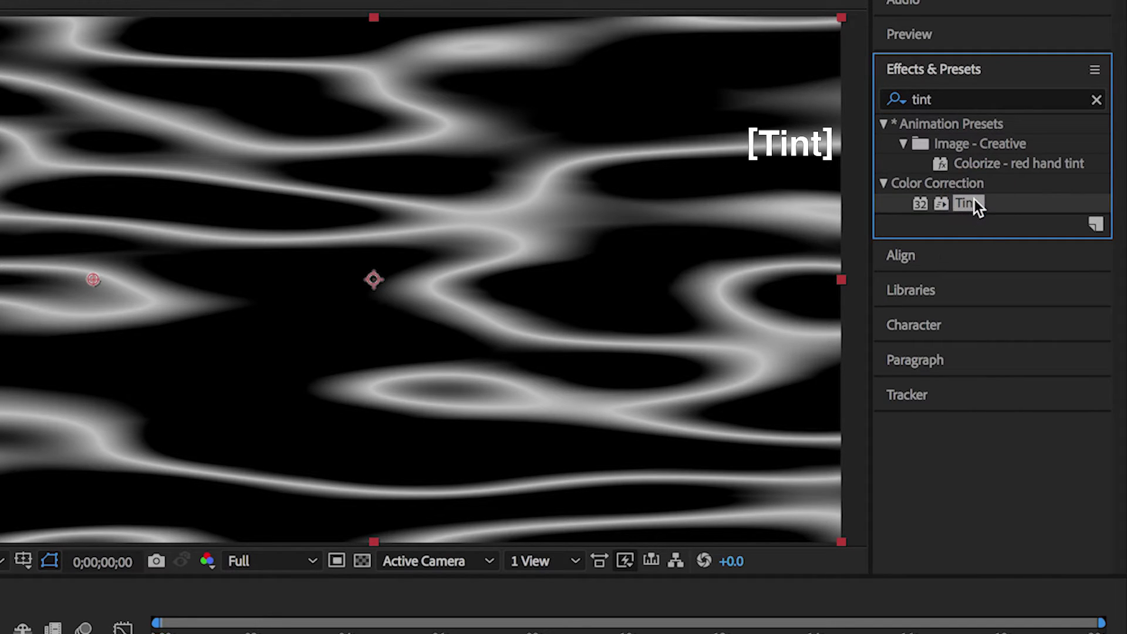
{"action": "left_click_drag", "start_coordinate": [973, 202], "coordinate": [628, 215]}
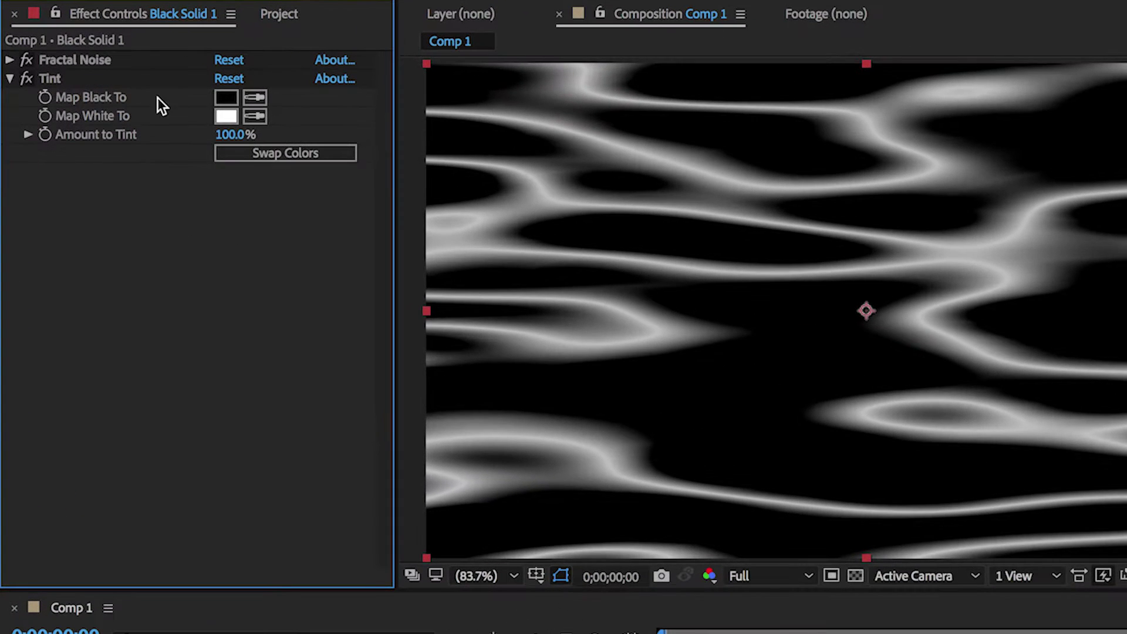
Set Tint to map black to purple 5900C0 and white to aqua 00FFB5
{"action": "left_click", "coordinate": [185, 118]}
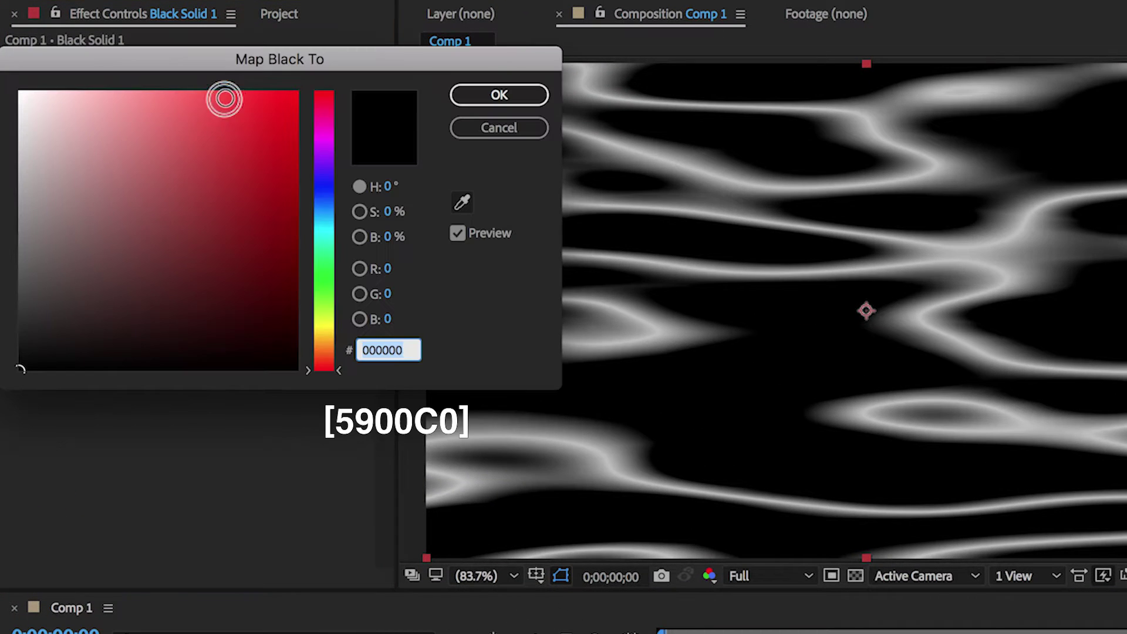
{"action": "type", "text": "5900C0"}
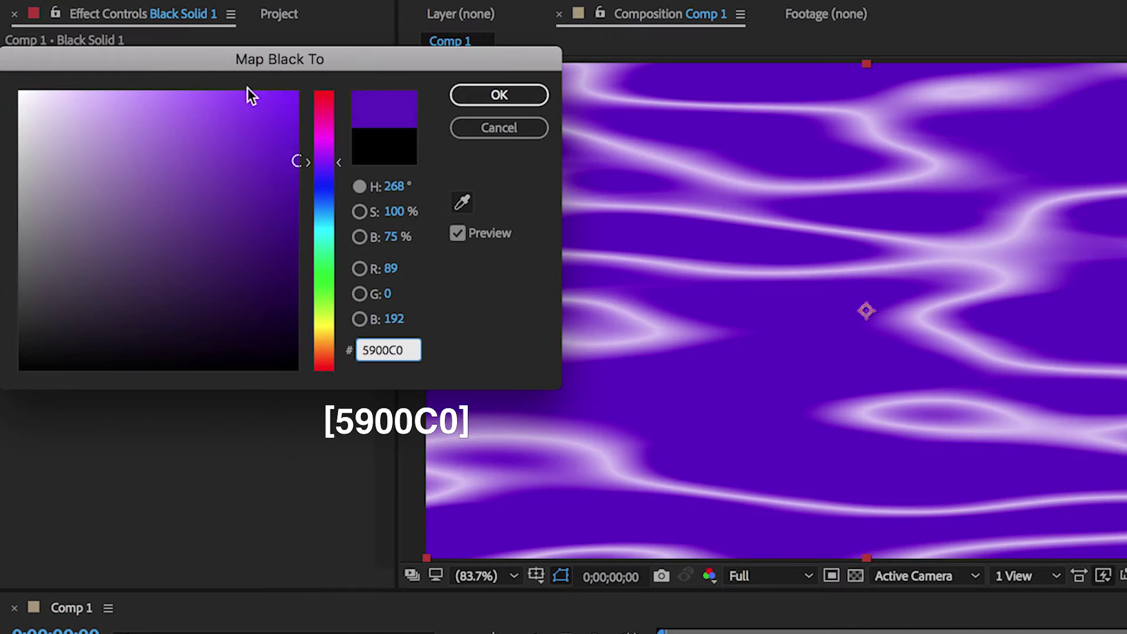
{"action": "left_click", "coordinate": [485, 94]}
{"action": "left_click", "coordinate": [223, 114]}
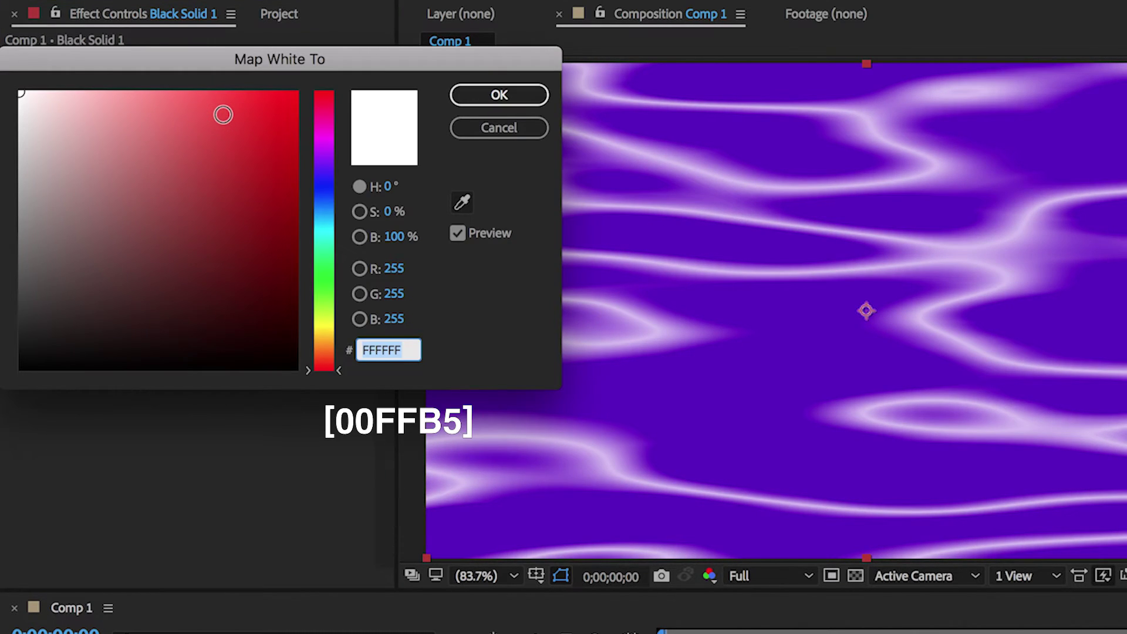
{"action": "type", "text": "00FF"}
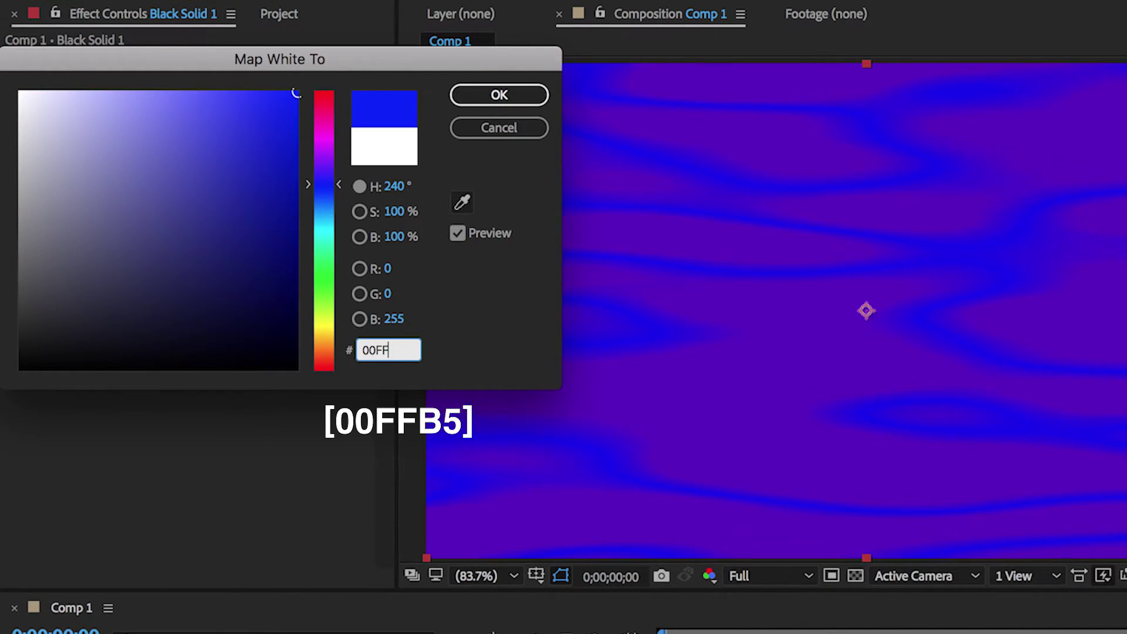
{"action": "type", "text": "B5"}
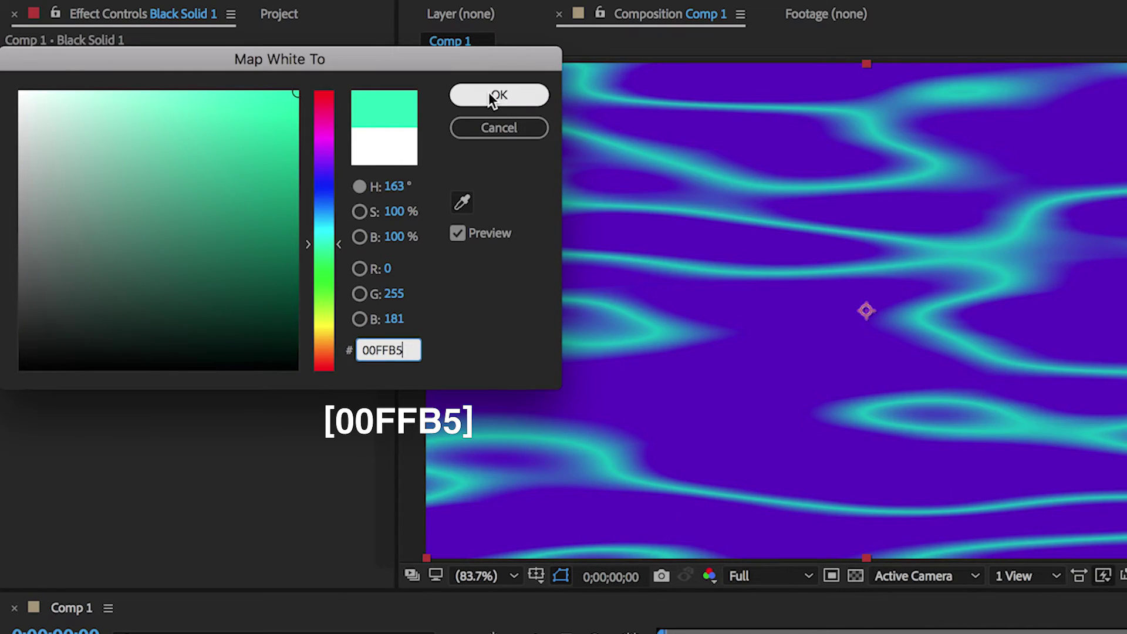
{"action": "left_click", "coordinate": [490, 94]}
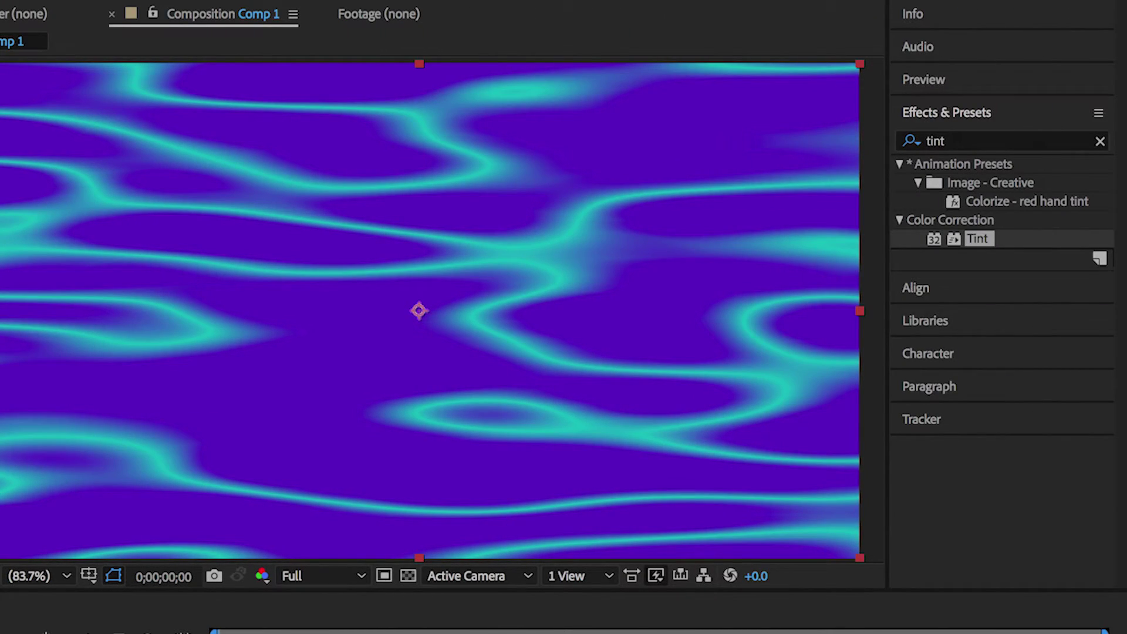
Find the Glow effect in Effects & Presets and apply it to the noise layer
{"action": "double_click", "coordinate": [939, 141]}
{"action": "type", "text": "glow"}
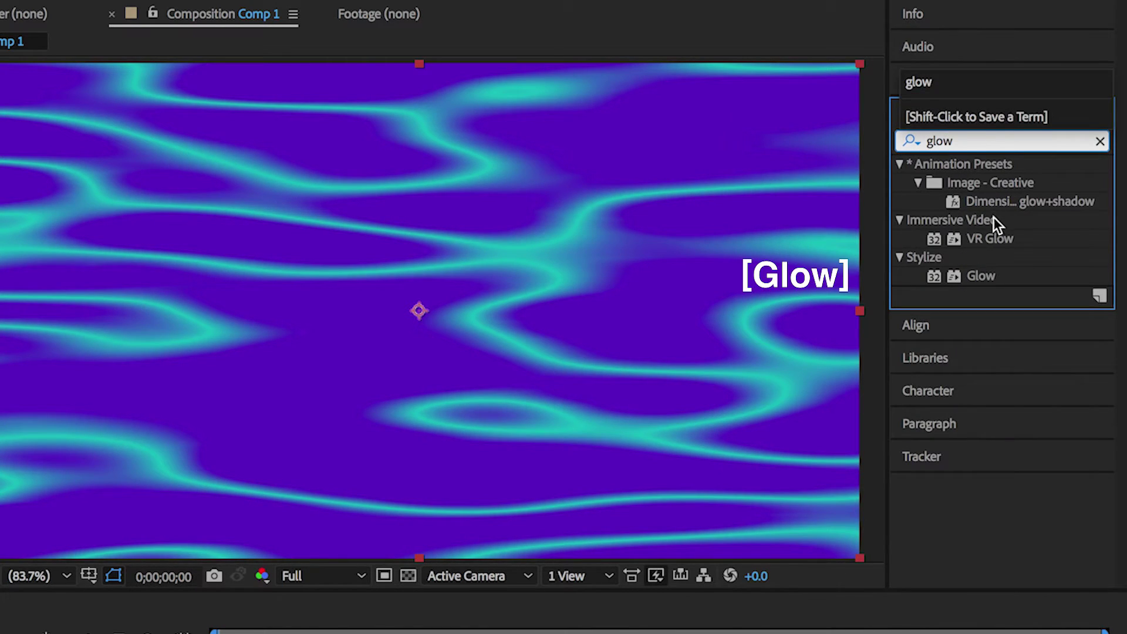
{"action": "left_click", "coordinate": [958, 269]}
{"action": "left_click", "coordinate": [982, 280]}
{"action": "left_click_drag", "start_coordinate": [991, 276], "coordinate": [631, 332]}
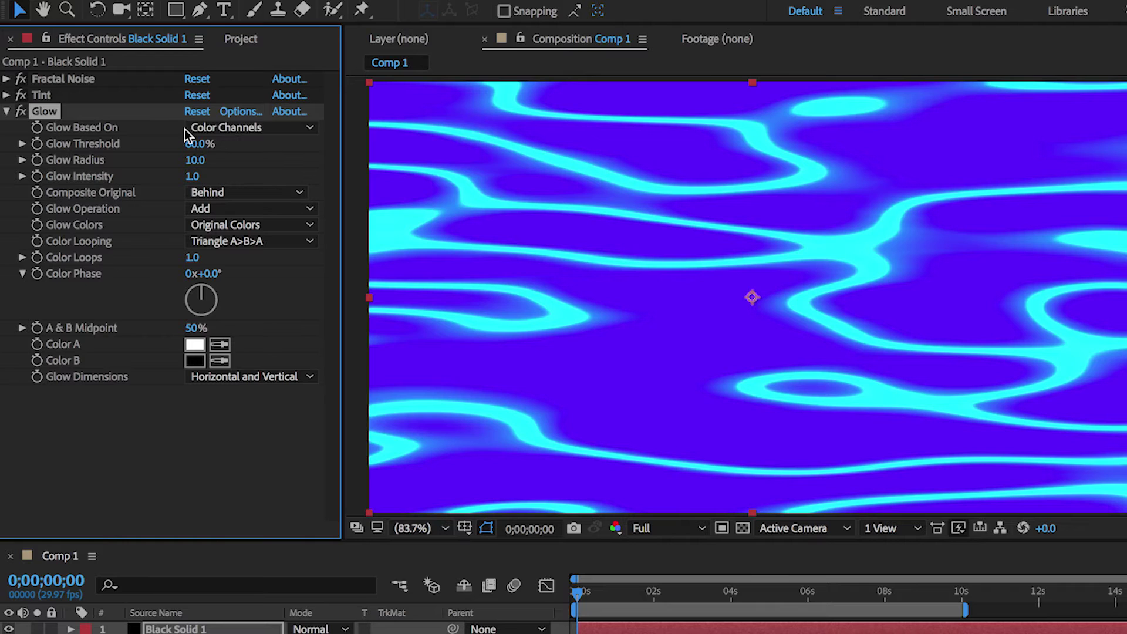
Set the Glow Threshold to 55%
{"action": "mouse_move", "coordinate": [195, 148]}
{"action": "left_mouse_down"}
{"action": "mouse_move", "coordinate": [247, 143]}
{"action": "mouse_move", "coordinate": [140, 144]}
{"action": "mouse_move", "coordinate": [197, 154]}
{"action": "left_mouse_up"}
{"action": "left_click", "coordinate": [198, 146]}
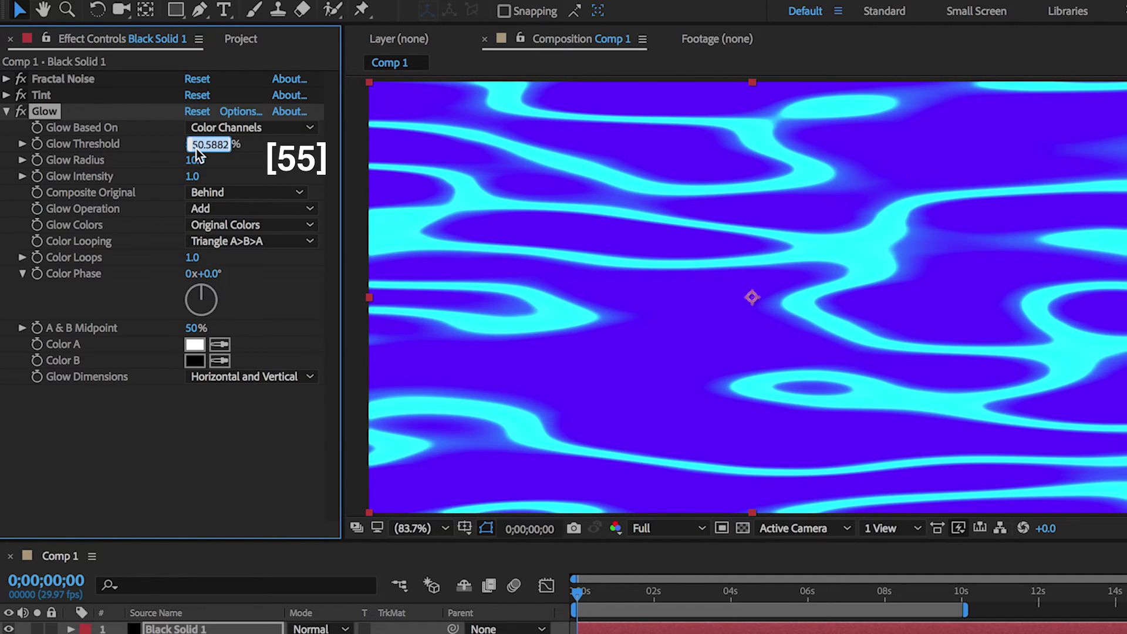
{"action": "key", "text": "Return"}
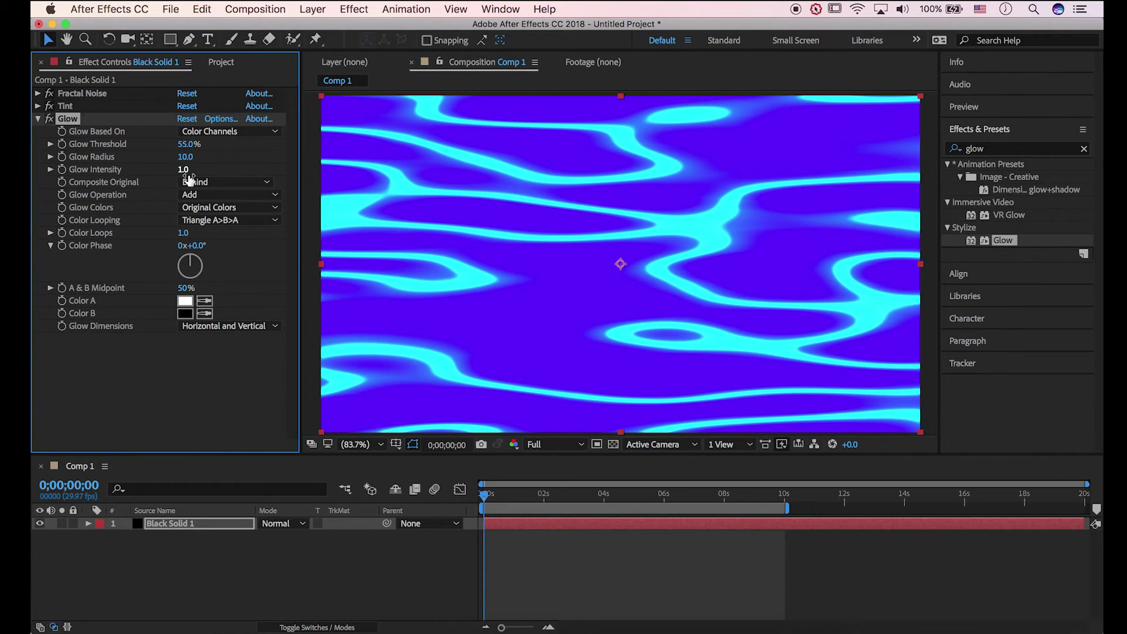
{"action": "left_click", "coordinate": [430, 550]}
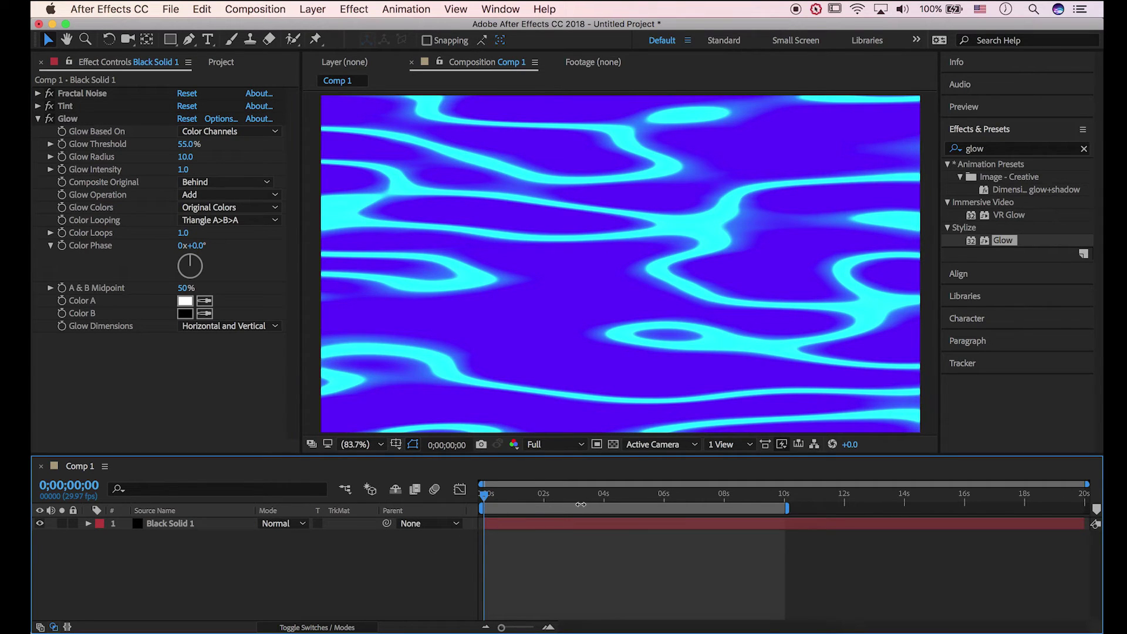
{"action": "key", "text": "space"}
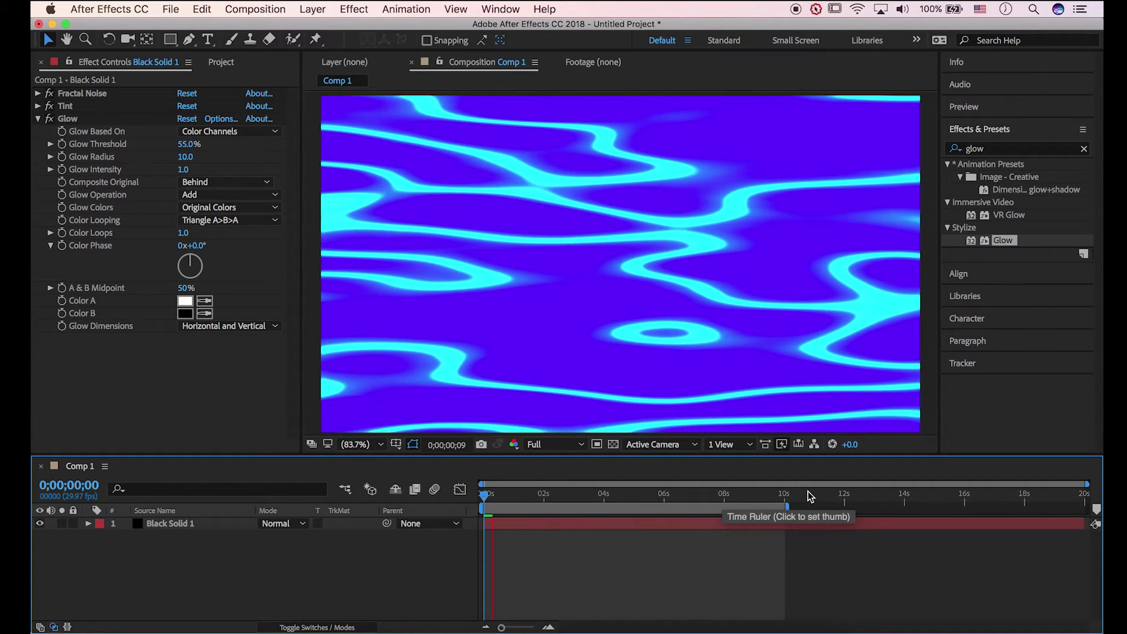